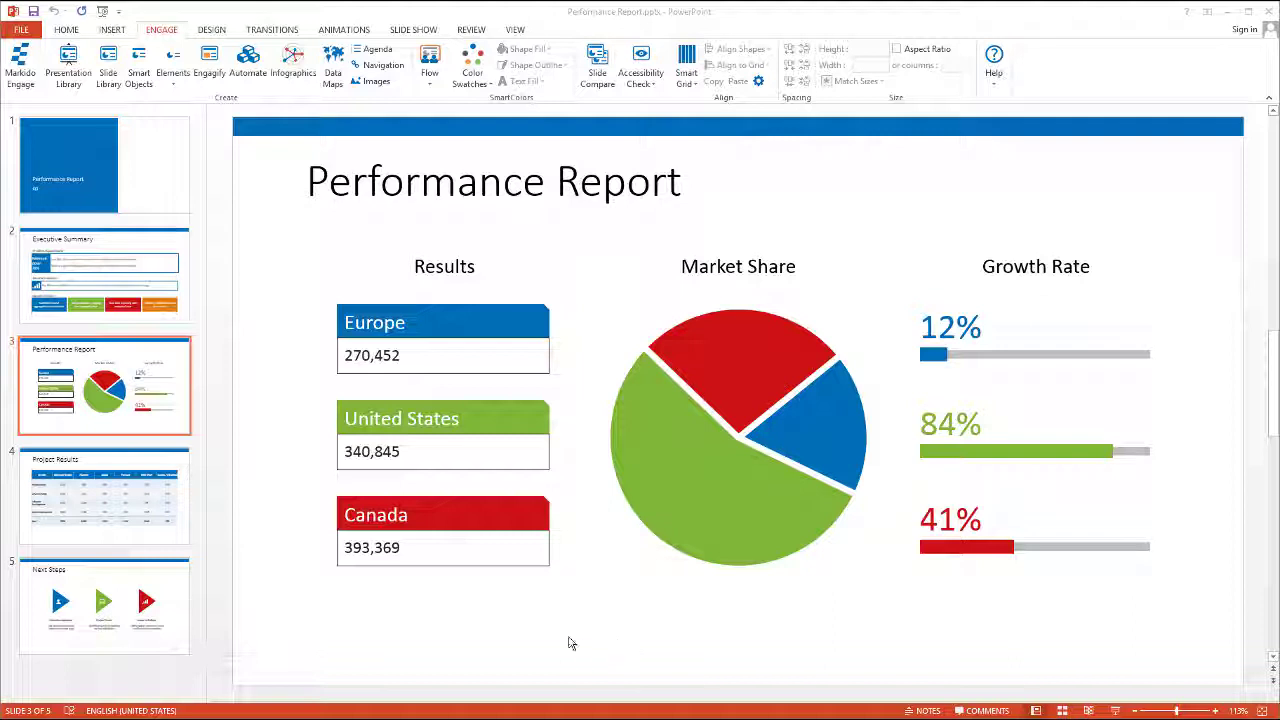
Use Excel ShapeLink to generate PerformanceReport.xlsx, a workbook linked to the deck's slide values.
{"action": "left_click", "coordinate": [247, 73]}
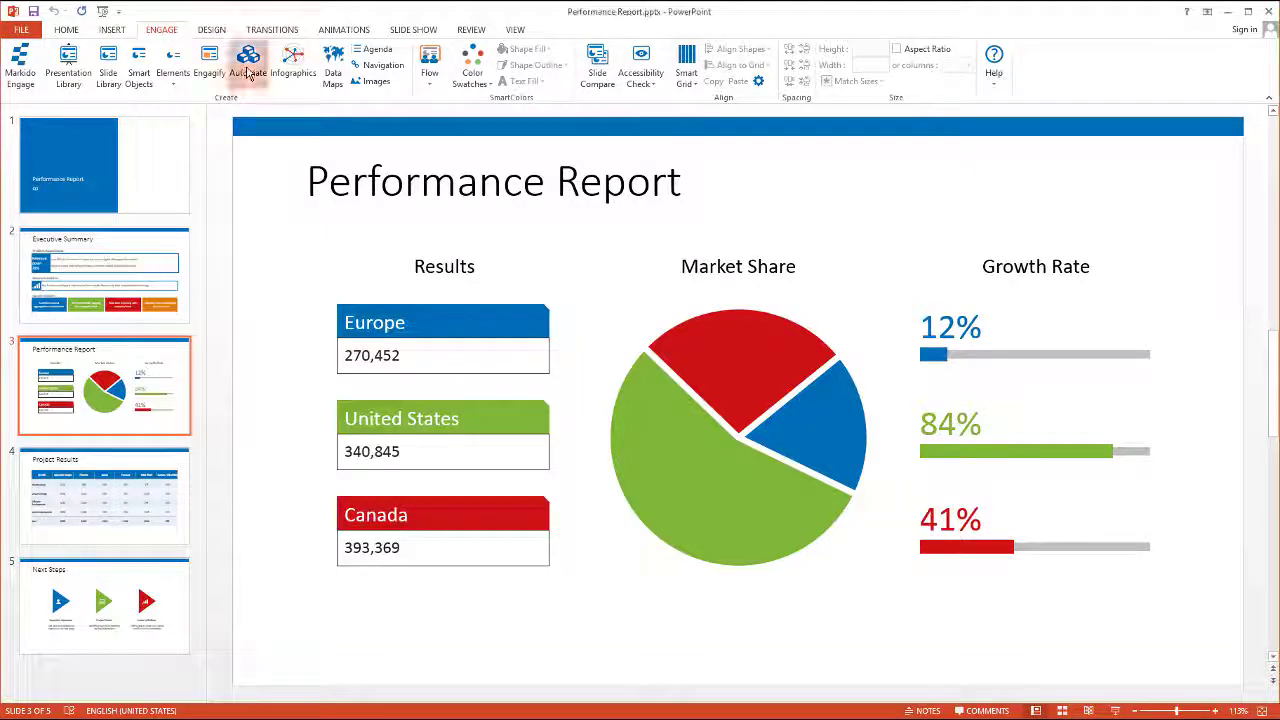
{"action": "double_click", "coordinate": [474, 285]}
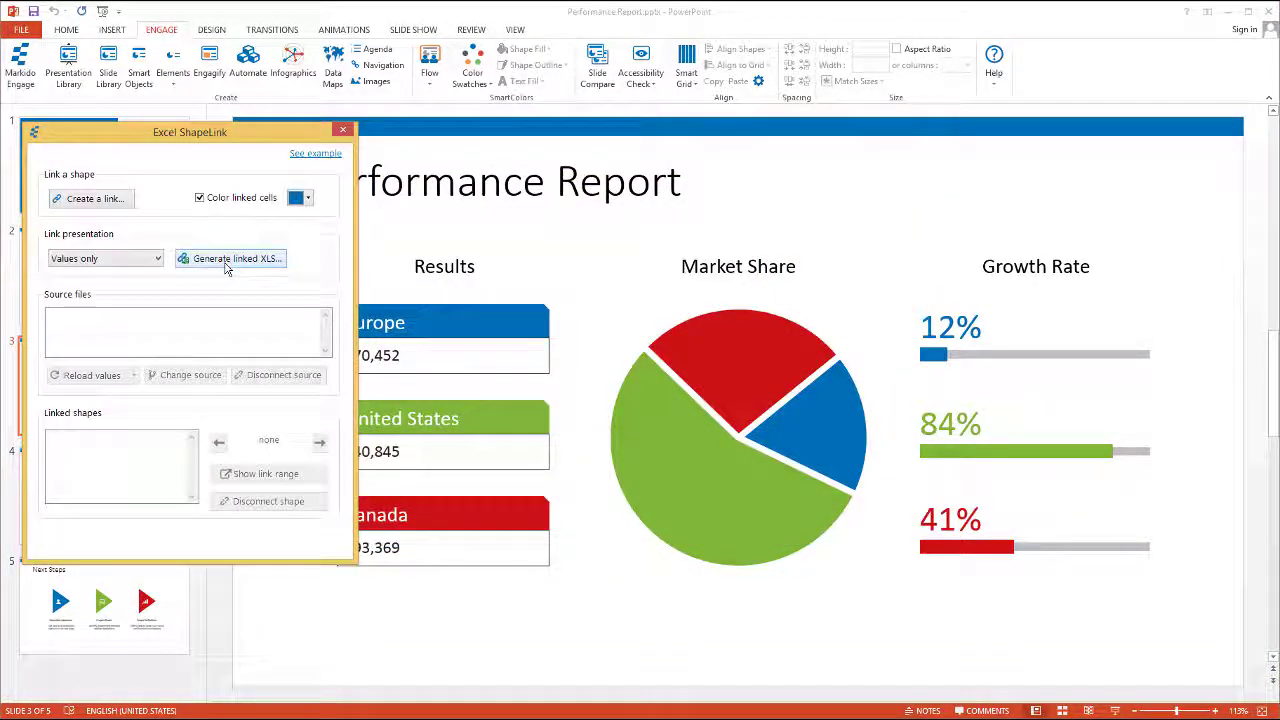
{"action": "left_click", "coordinate": [227, 262]}
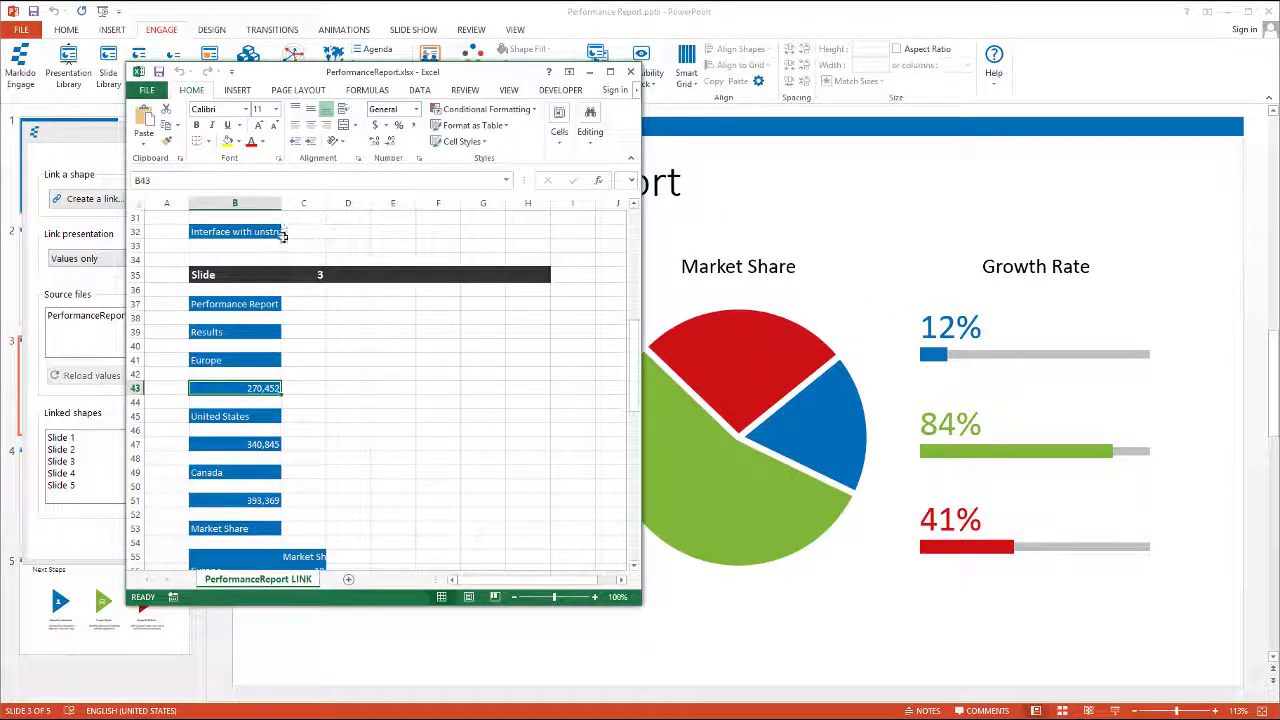
Enter the new results 560,562, 562,452 and 548,554 for Europe, United States and Canada.
{"action": "type", "text": "560560"}
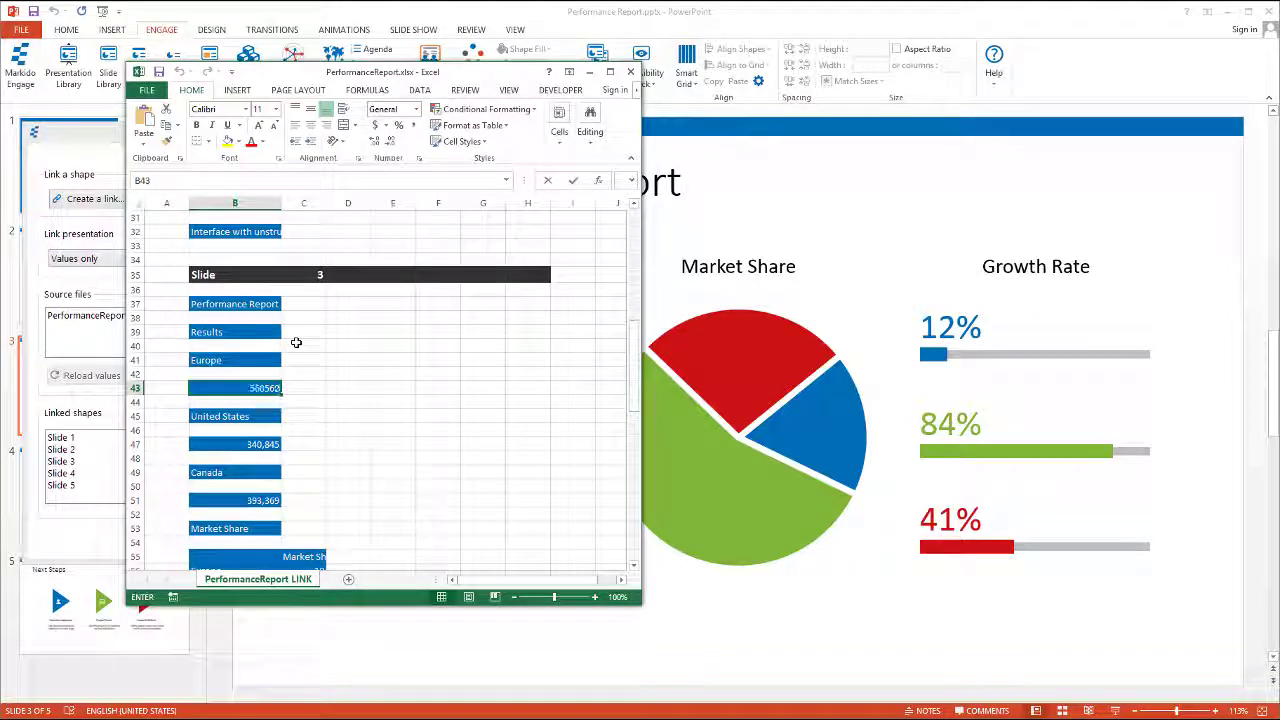
{"action": "key", "text": "Return"}
{"action": "type", "text": "5628"}
{"action": "type", "text": "52"}
{"action": "key", "text": "Return"}
{"action": "type", "text": "548,5"}
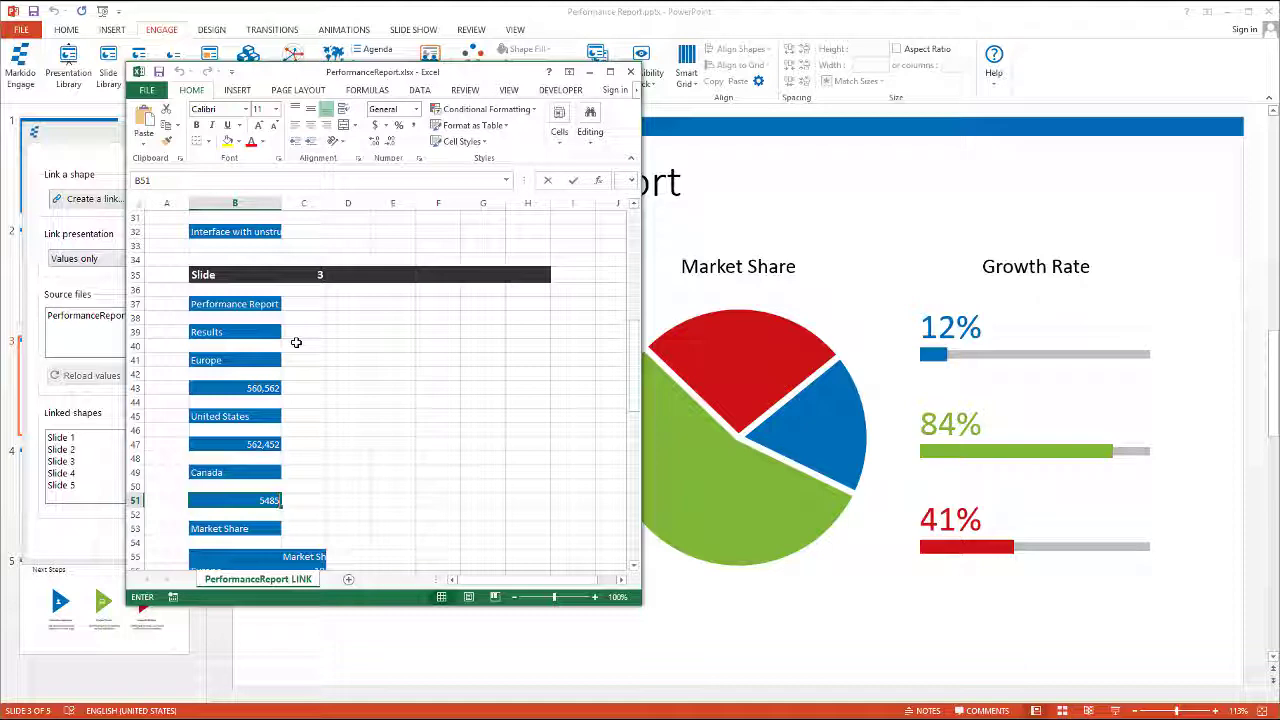
{"action": "type", "text": "54"}
{"action": "key", "text": "Return"}
Set the market shares in C56:C58 to 60, 20 and 20.
{"action": "scroll", "coordinate": [306, 406], "scroll_direction": "down", "scroll_amount": 3}
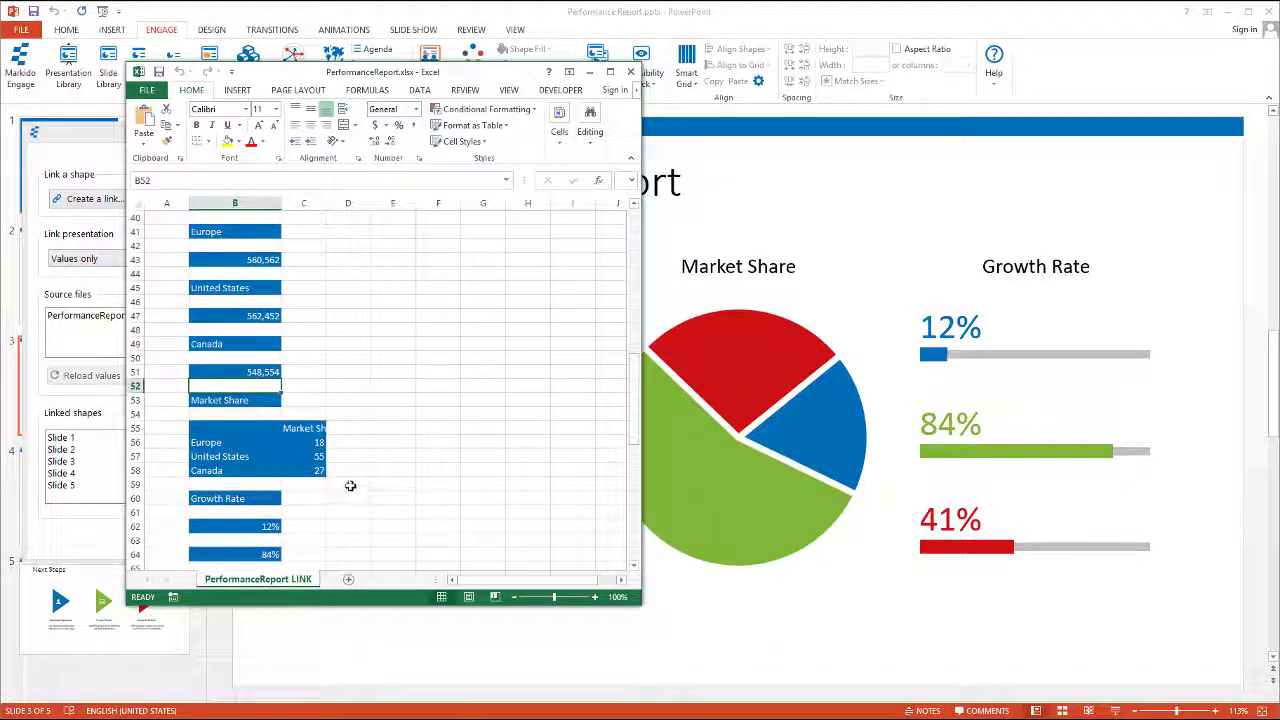
{"action": "left_click", "coordinate": [316, 444]}
{"action": "type", "text": "60"}
{"action": "key", "text": "Return"}
{"action": "type", "text": "20"}
{"action": "key", "text": "Return"}
{"action": "type", "text": "20"}
{"action": "key", "text": "Return"}
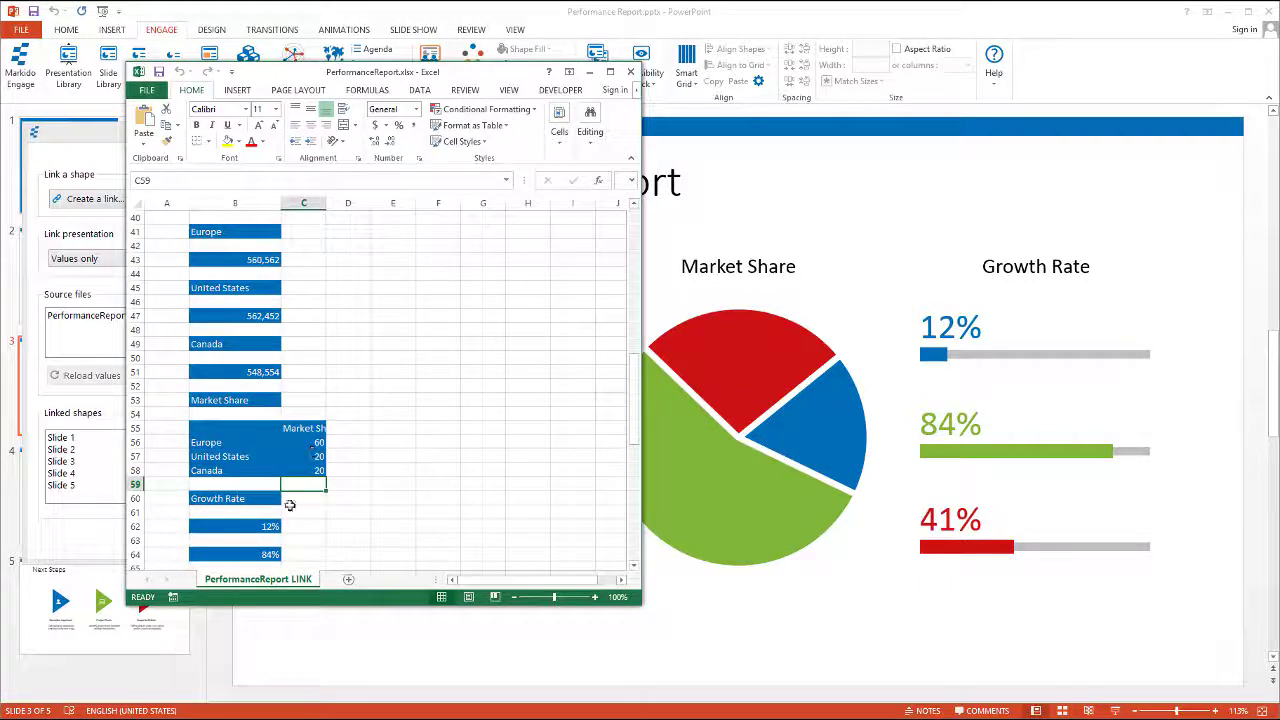
Set all three growth rates in B62, B64 and B66 to 65%.
{"action": "scroll", "coordinate": [286, 500], "scroll_direction": "down", "scroll_amount": 3}
{"action": "left_click", "coordinate": [257, 404]}
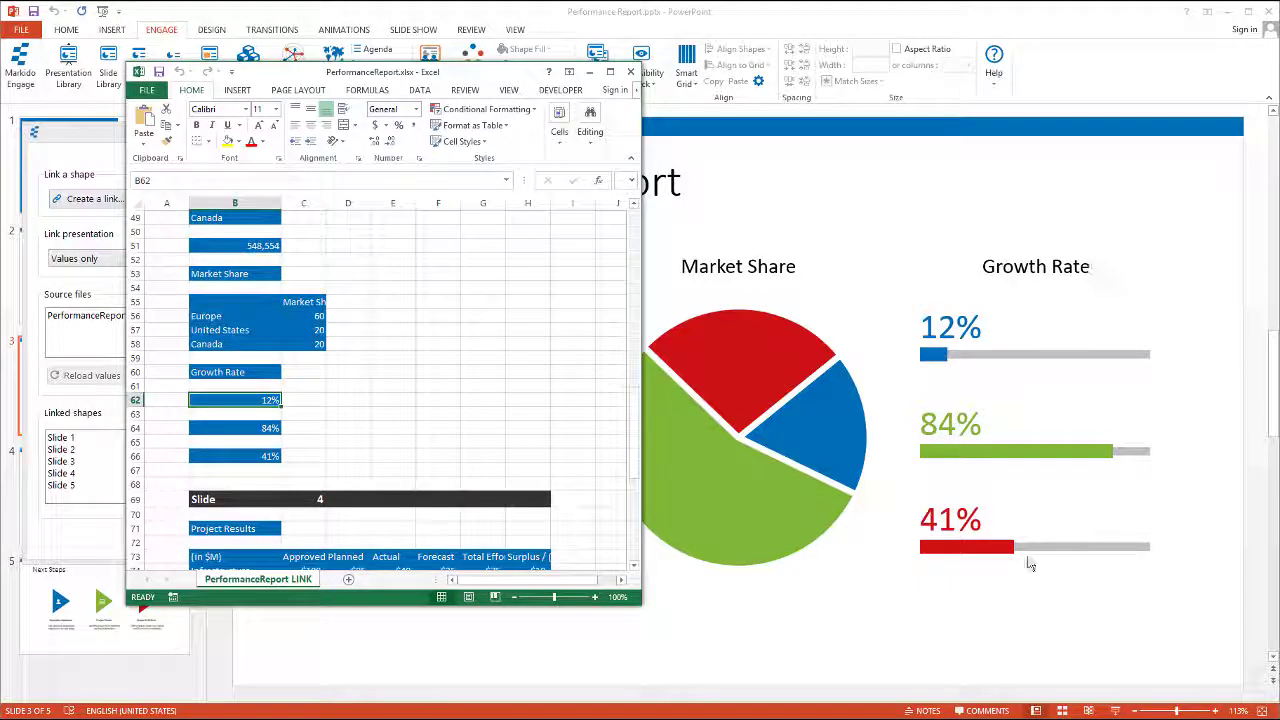
{"action": "type", "text": "65"}
{"action": "key", "text": "Return"}
{"action": "type", "text": "65"}
{"action": "key", "text": "Return"}
{"action": "type", "text": "65"}
{"action": "key", "text": "Return"}
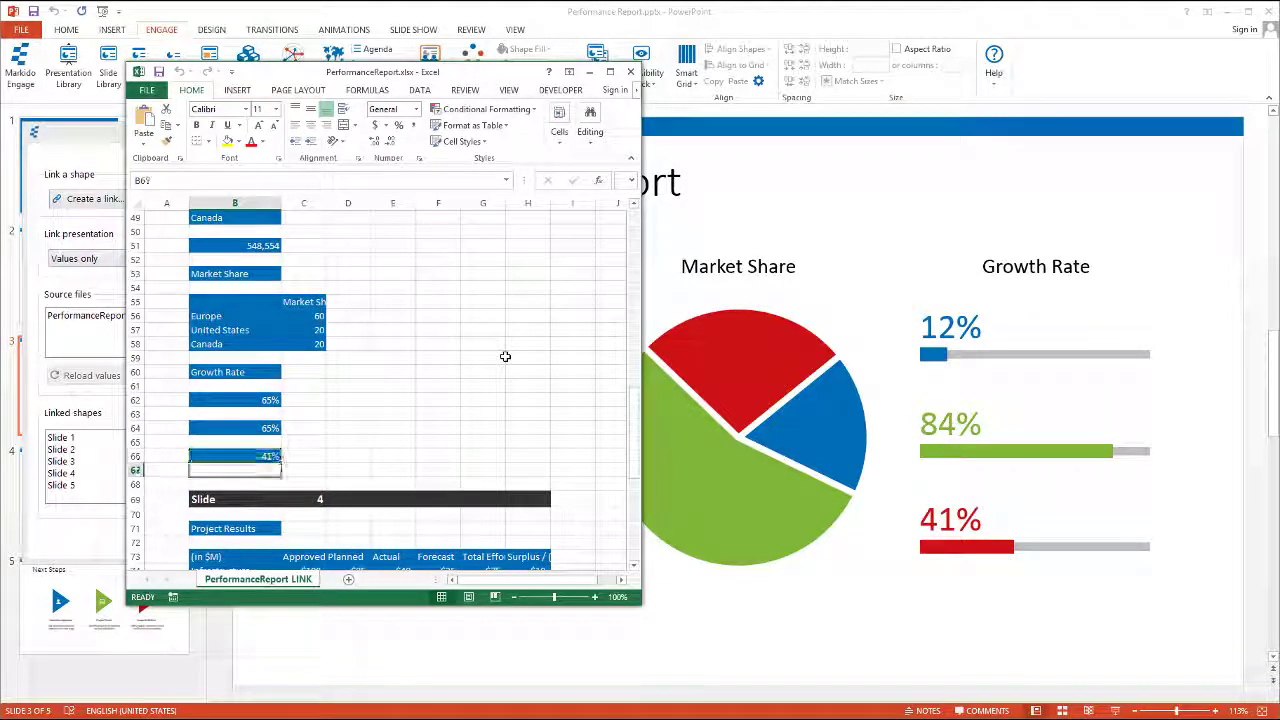
{"action": "scroll", "coordinate": [505, 356], "scroll_direction": "down", "scroll_amount": 3}
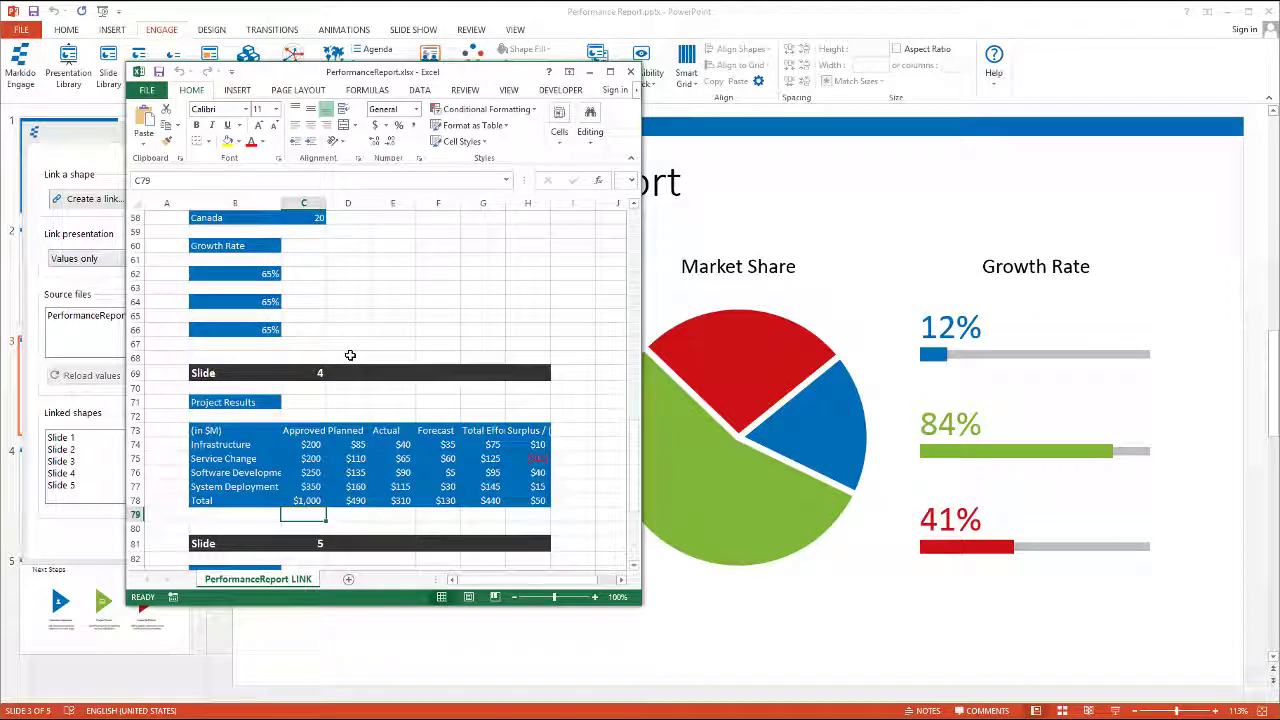
Close Excel, reload the slide's values from PerformanceReport.xlsx, and close the ShapeLink pane.
{"action": "left_click", "coordinate": [630, 72]}
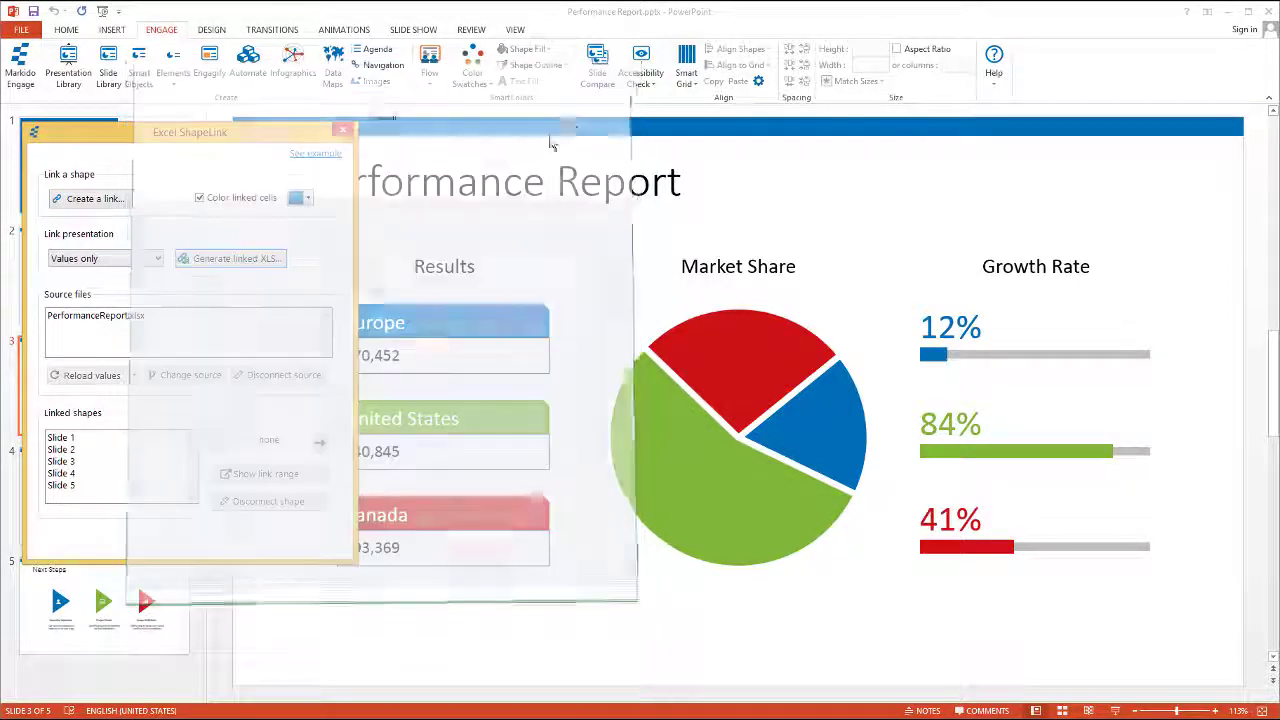
{"action": "left_click", "coordinate": [119, 316]}
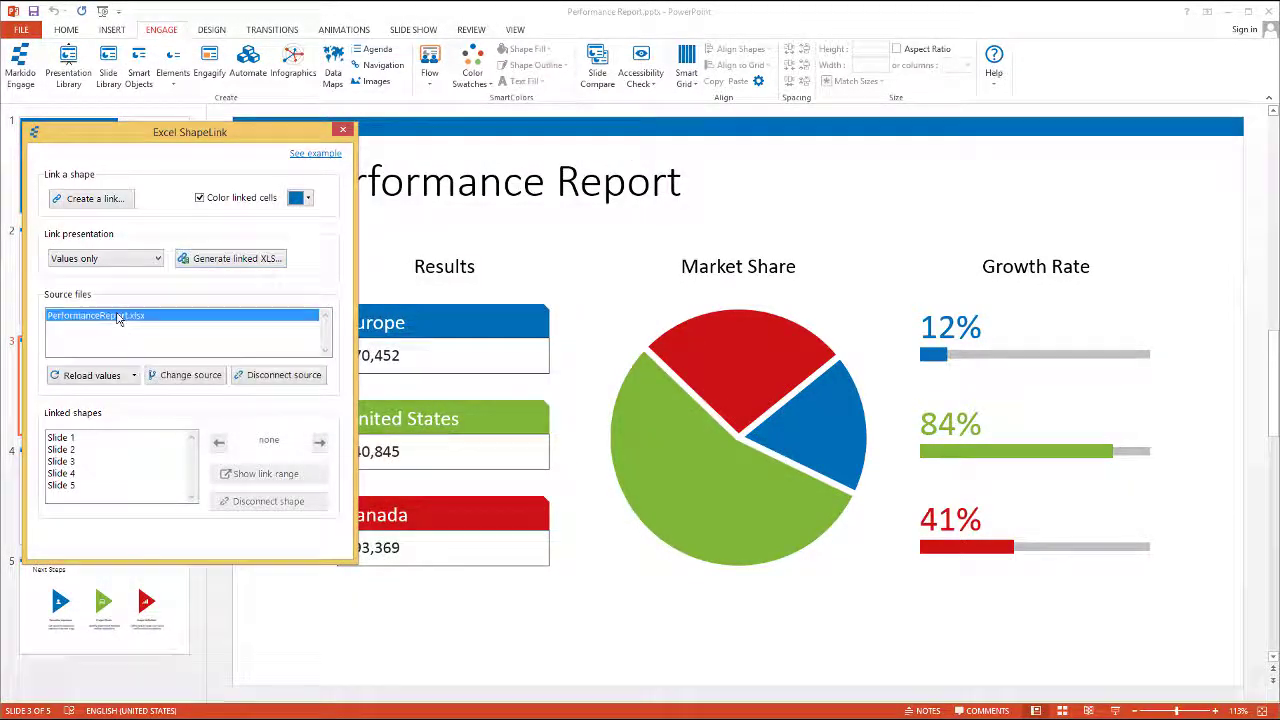
{"action": "left_click", "coordinate": [92, 376]}
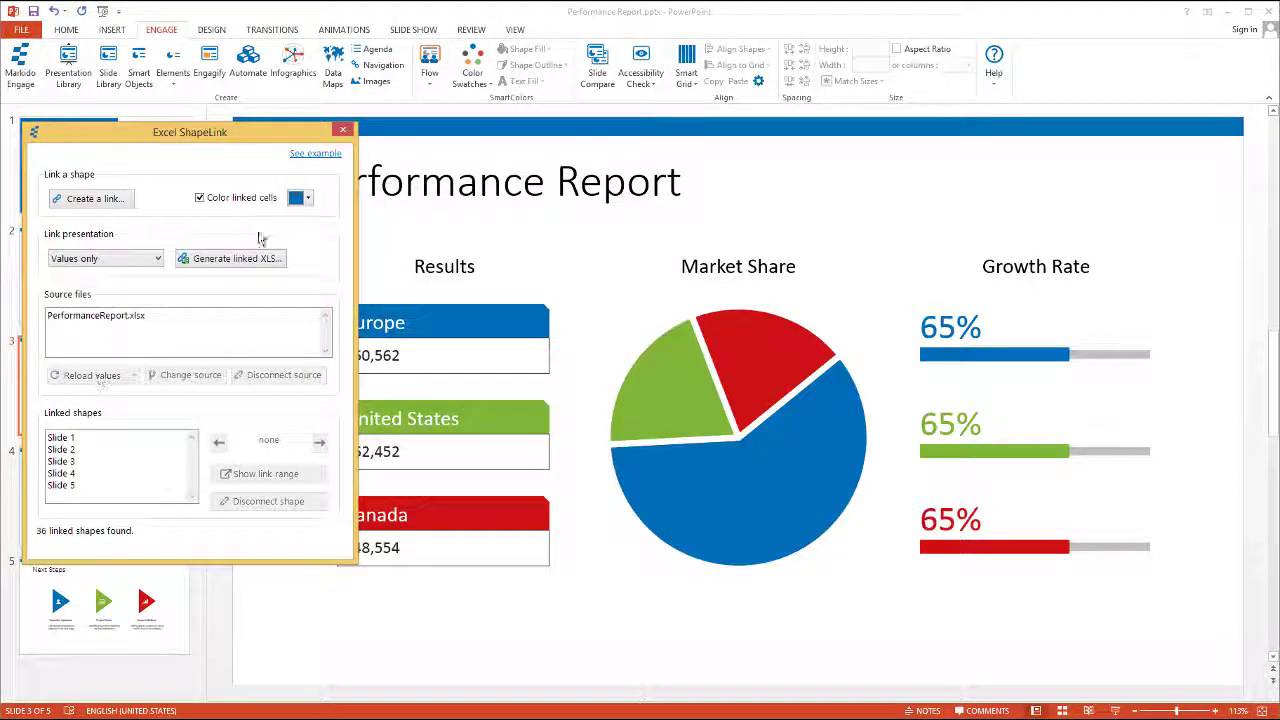
{"action": "left_click", "coordinate": [343, 130]}
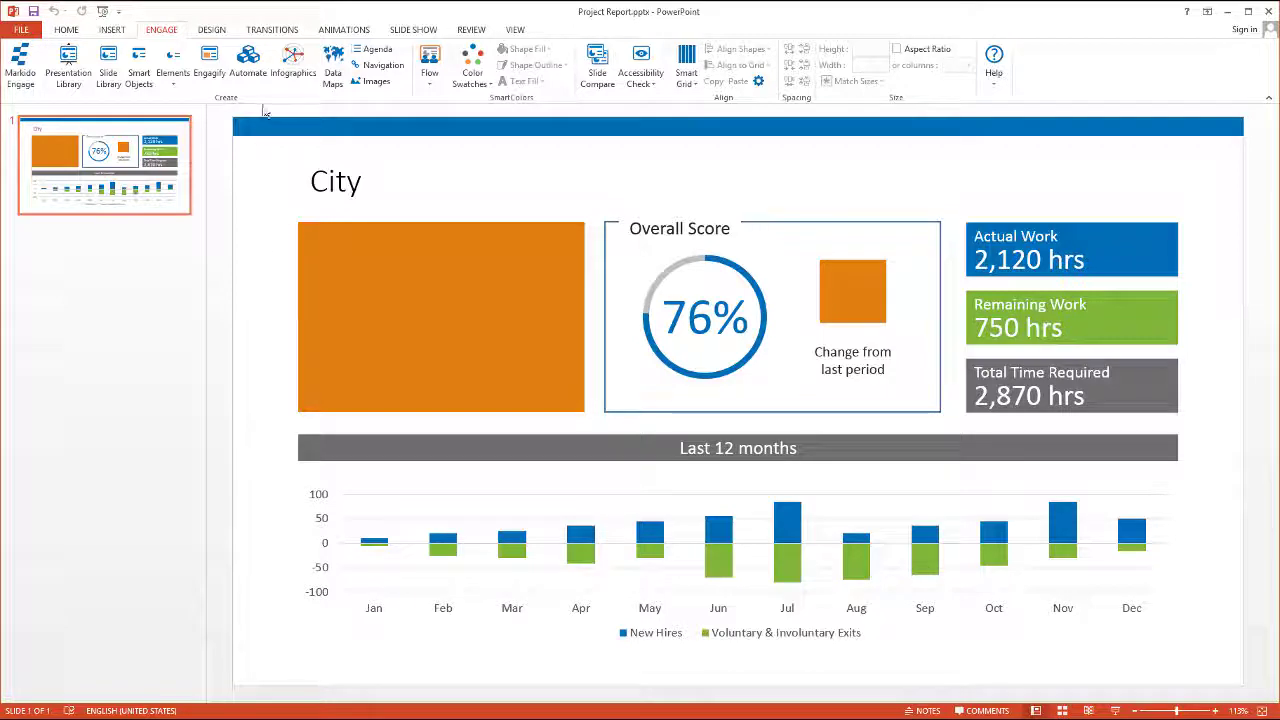
{"action": "left_click", "coordinate": [292, 66]}
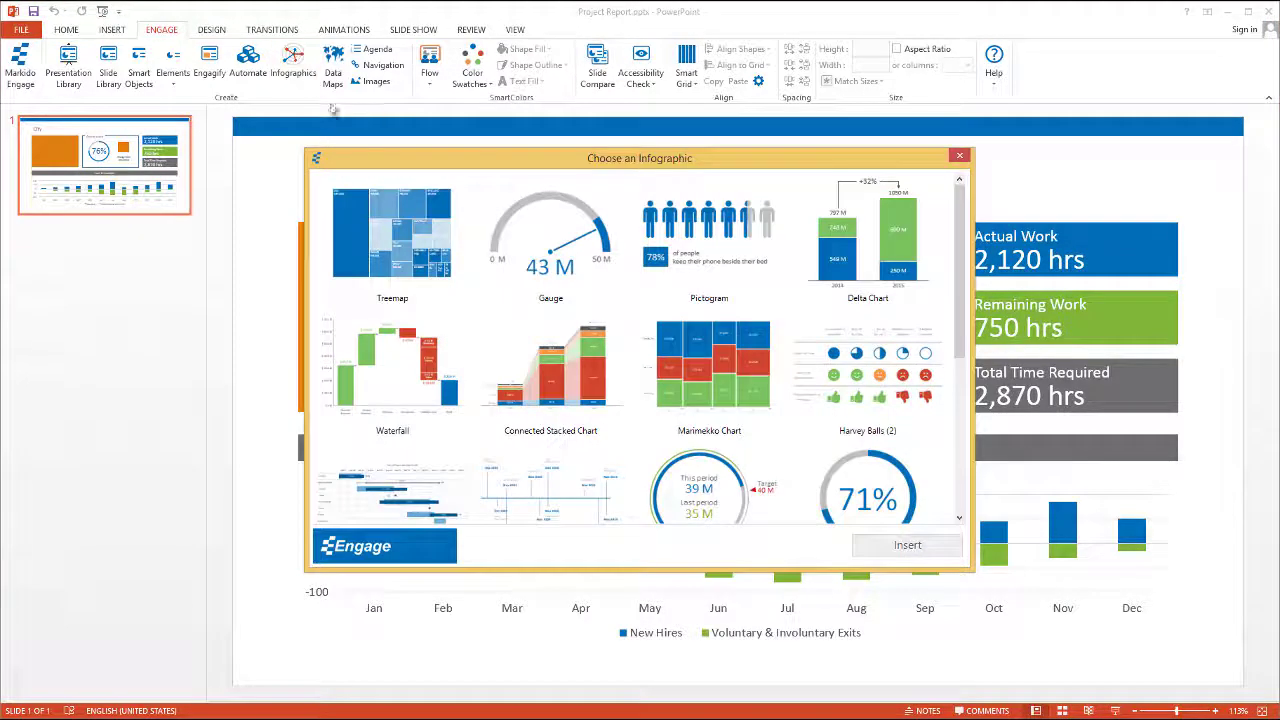
{"action": "left_click", "coordinate": [960, 158]}
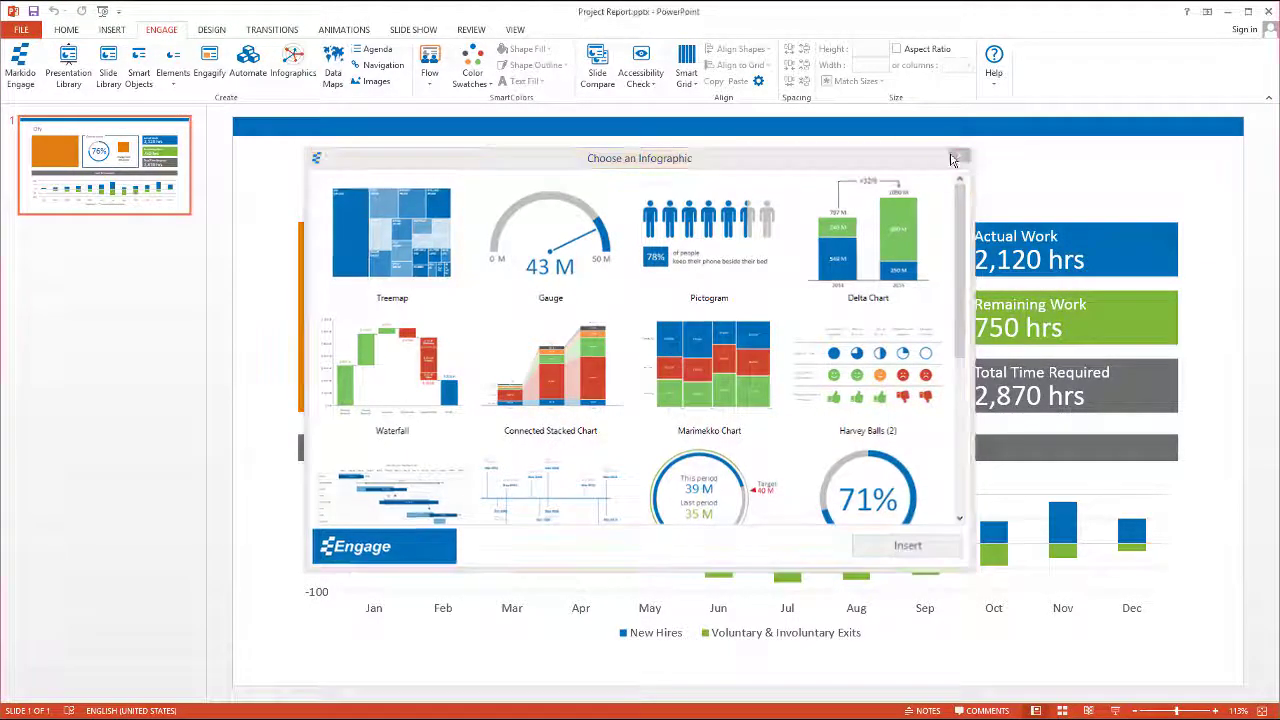
{"action": "left_click", "coordinate": [112, 30]}
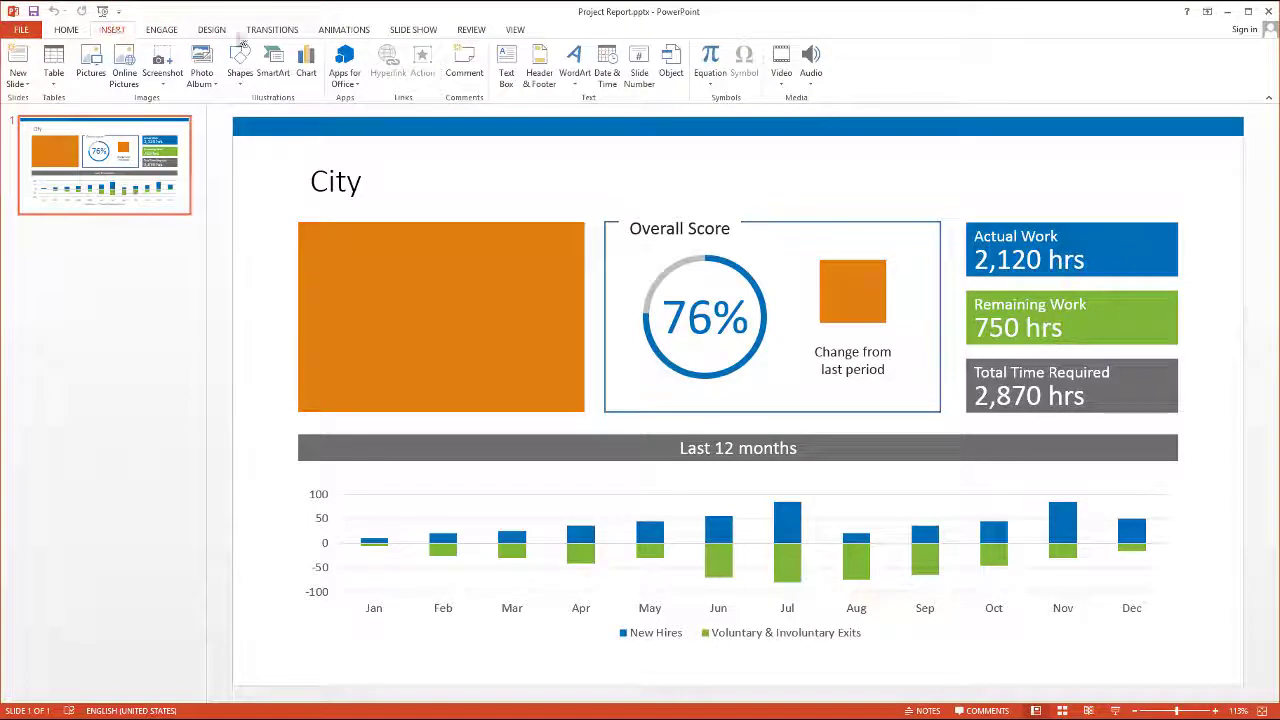
{"action": "left_click", "coordinate": [306, 66]}
{"action": "left_click", "coordinate": [684, 89]}
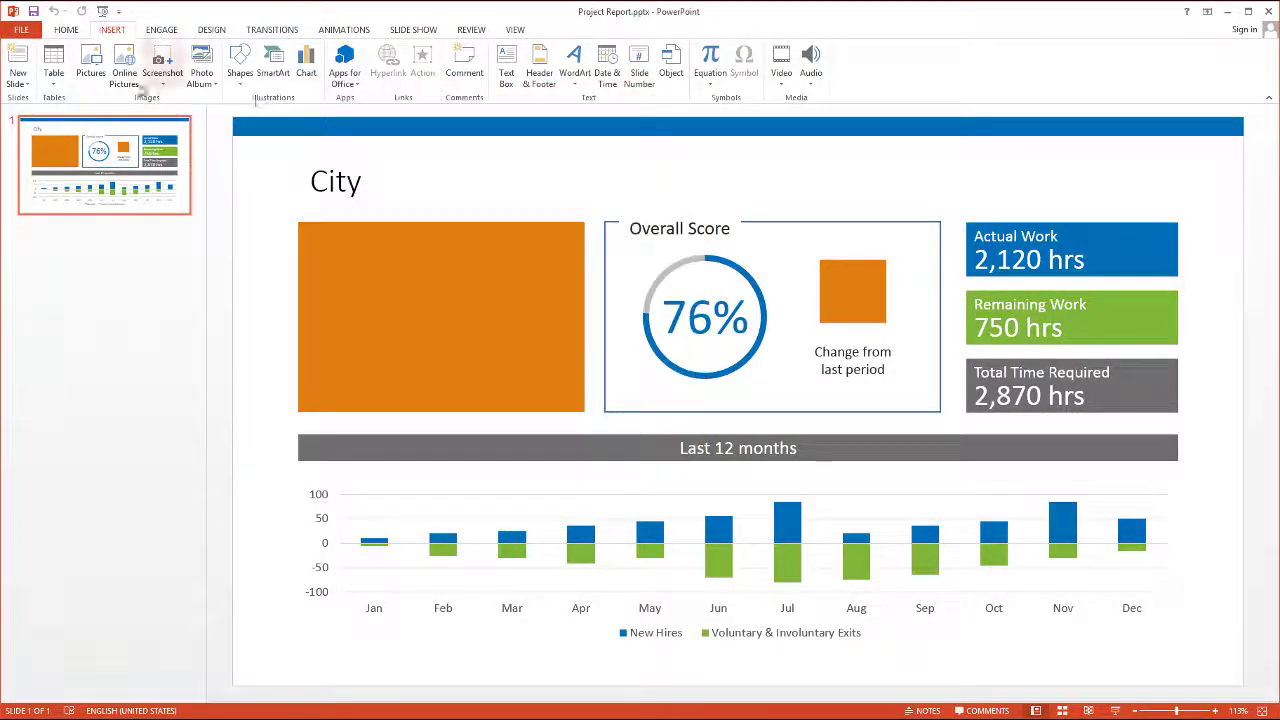
{"action": "left_click", "coordinate": [165, 31]}
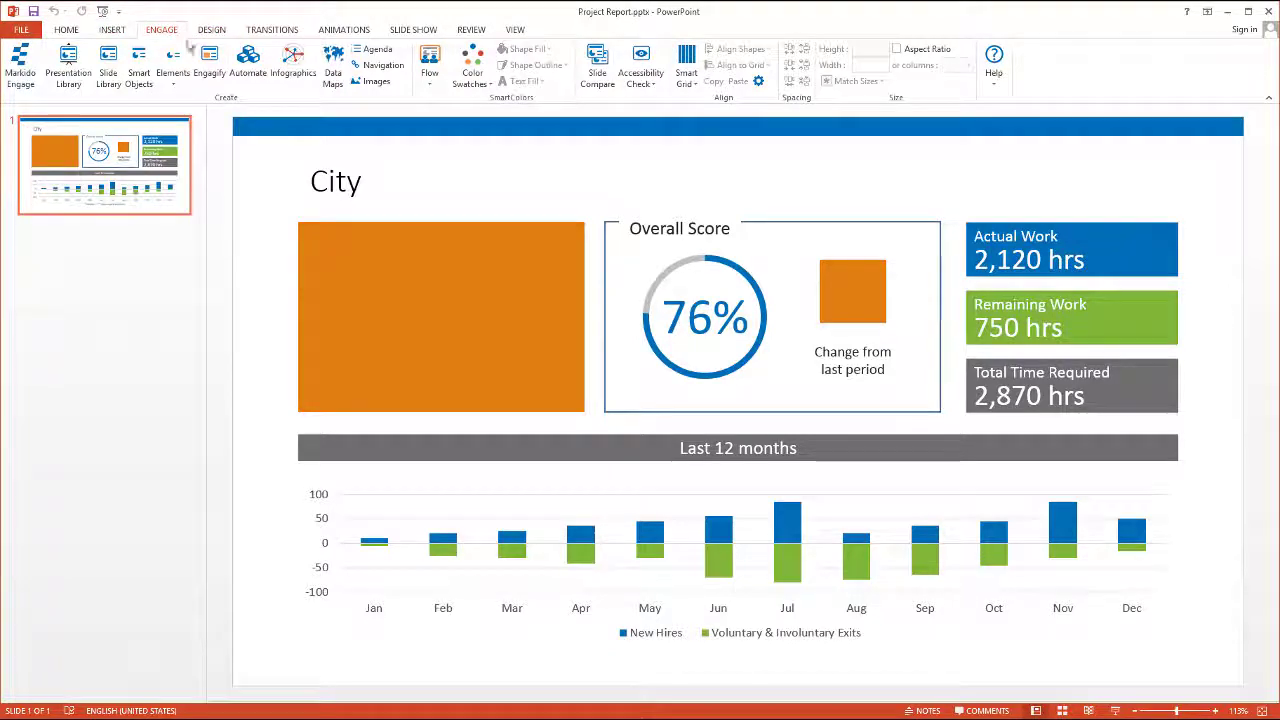
Open Project Data.xlsx, the source workbook of the saved Project Data SlideMerge.
{"action": "left_click", "coordinate": [248, 62]}
{"action": "double_click", "coordinate": [484, 415]}
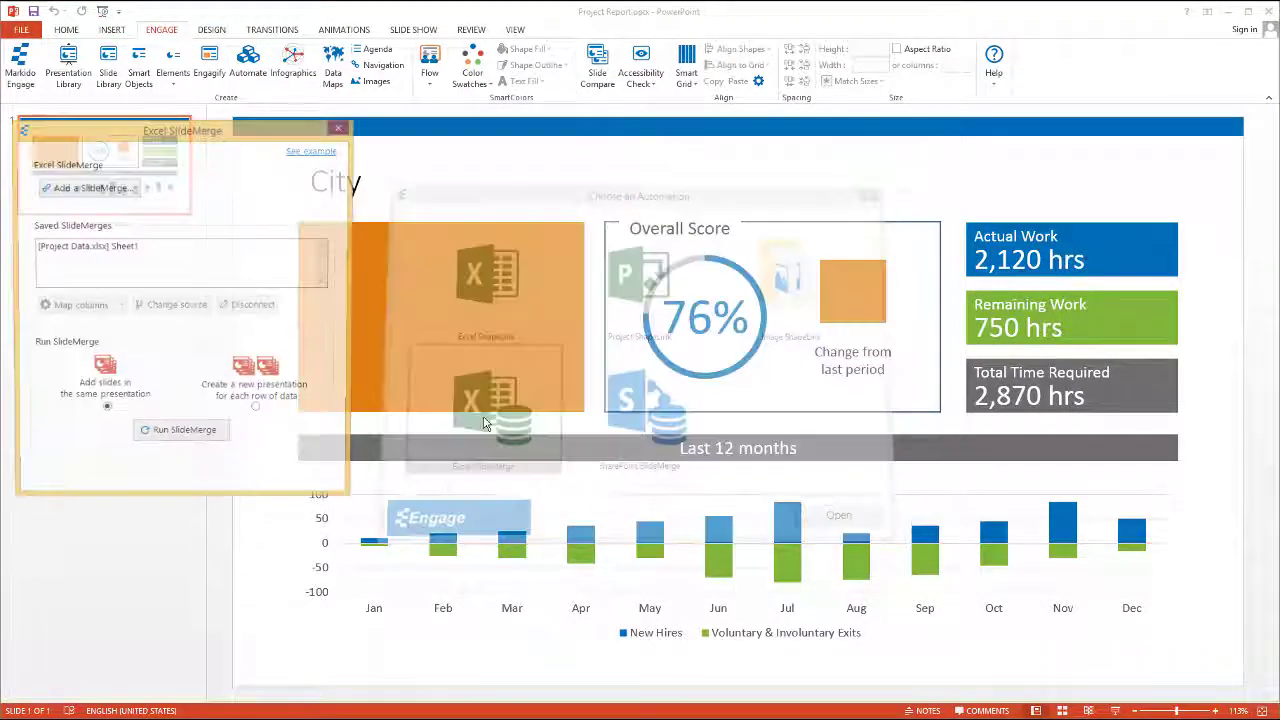
{"action": "left_click", "coordinate": [98, 249]}
{"action": "left_click", "coordinate": [120, 306]}
{"action": "left_click", "coordinate": [108, 329]}
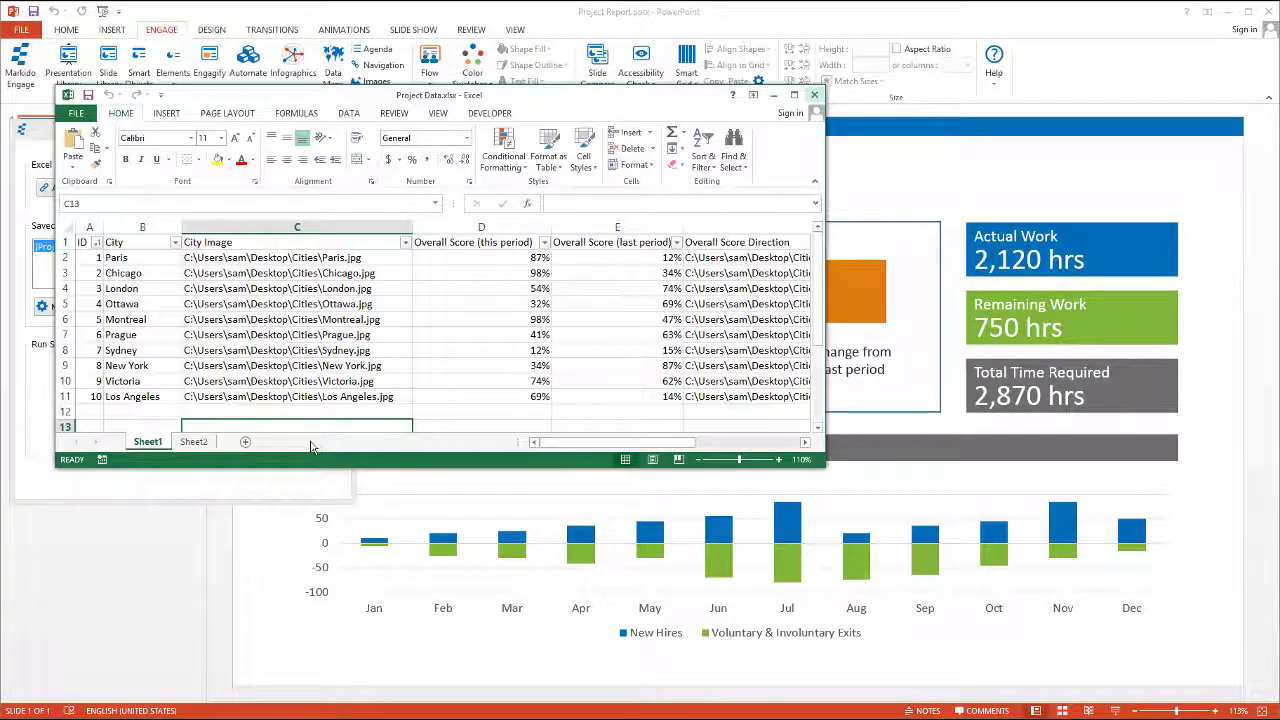
Check the ParisData range covers Sheet2's A2:C14 hires/exits block, close the workbook, and run the merge.
{"action": "left_click_drag", "start_coordinate": [584, 442], "coordinate": [697, 447]}
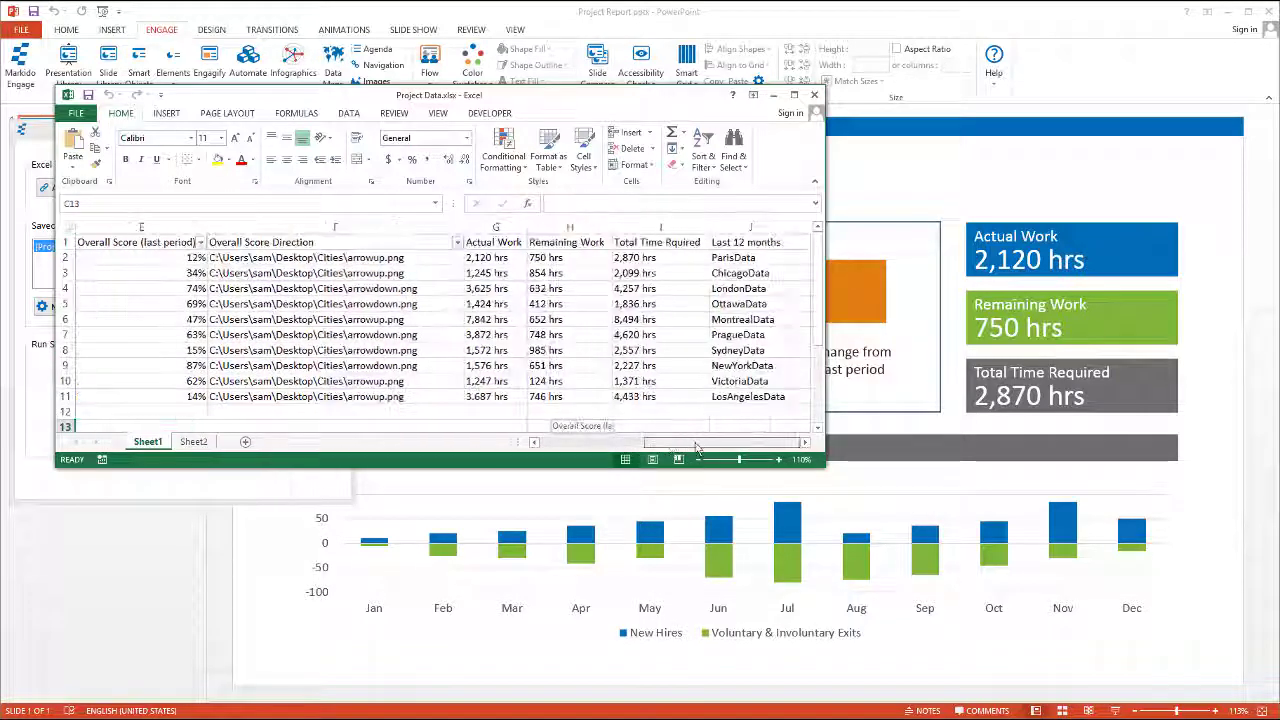
{"action": "left_click", "coordinate": [733, 257]}
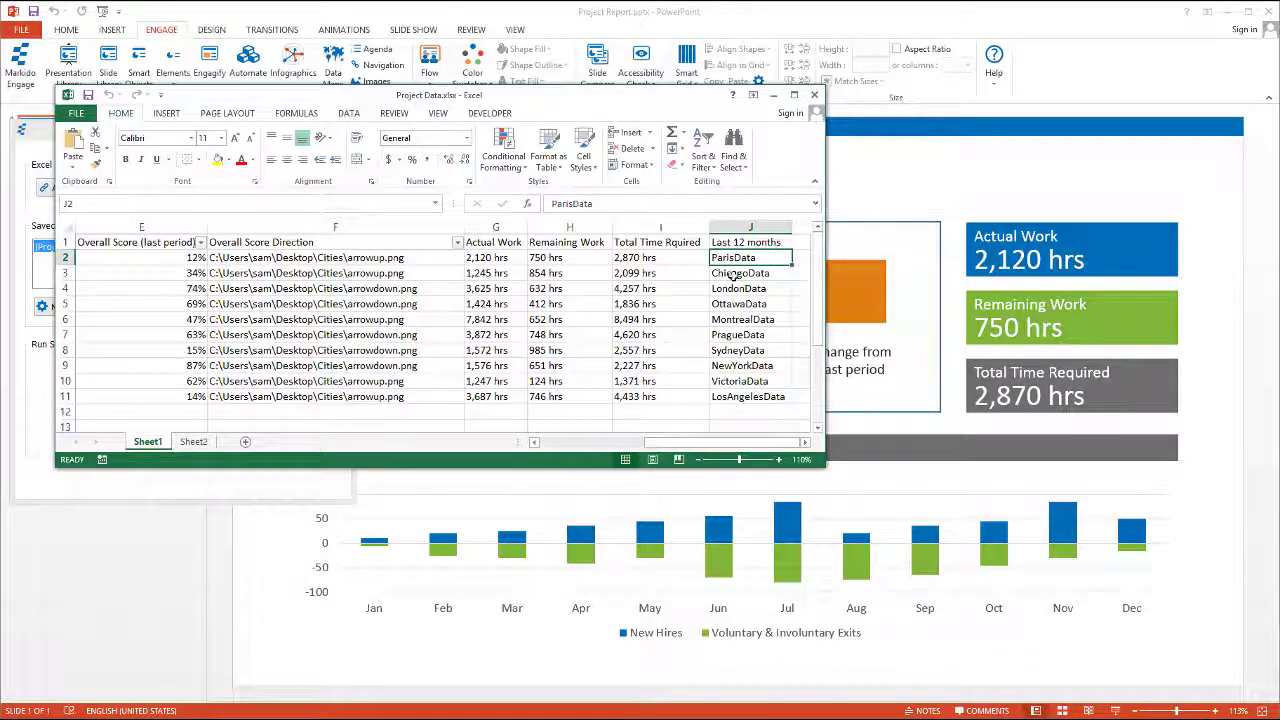
{"action": "left_click", "coordinate": [195, 442]}
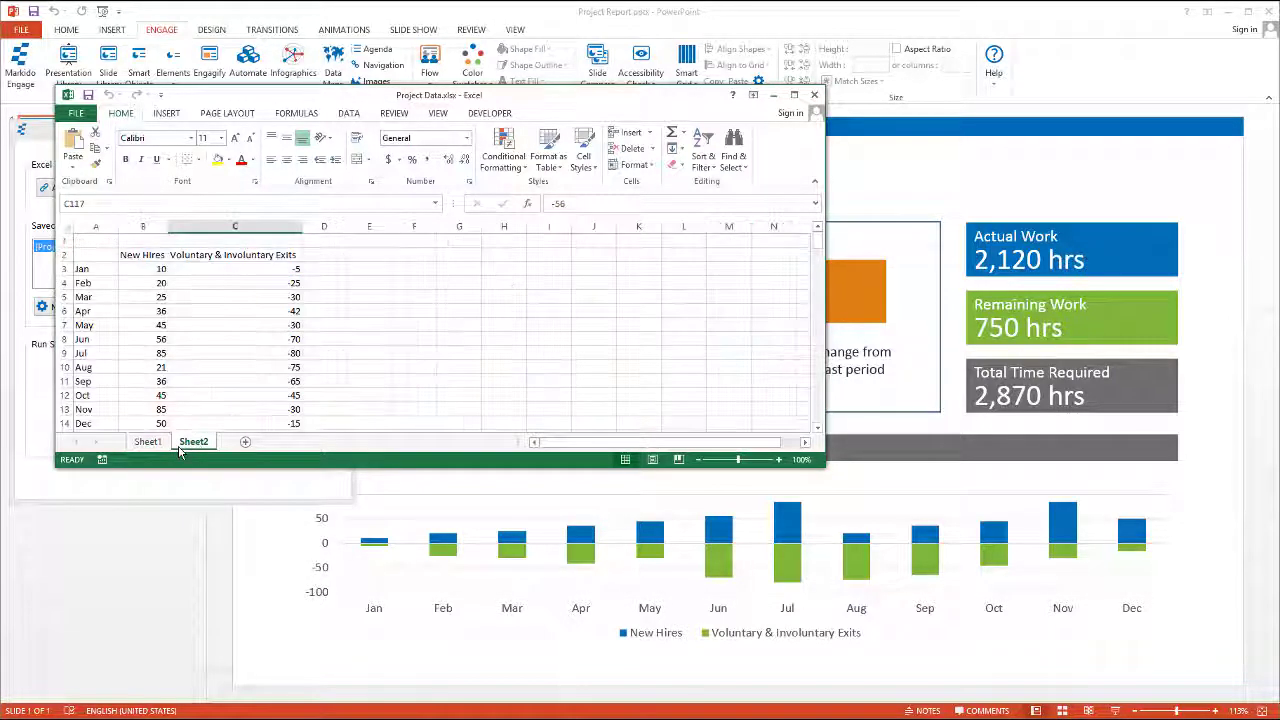
{"action": "left_click_drag", "start_coordinate": [104, 252], "coordinate": [245, 428]}
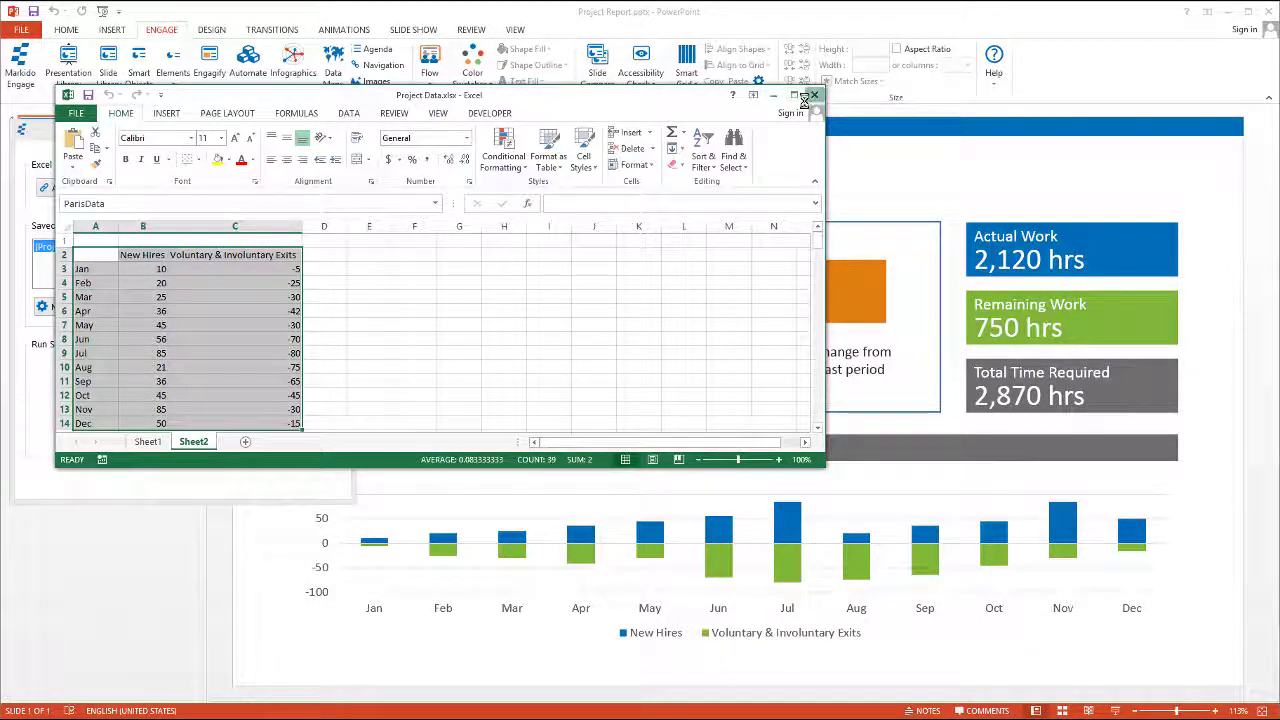
{"action": "left_click", "coordinate": [814, 94]}
{"action": "left_click", "coordinate": [198, 440]}
Save the merged presentation as Project Report-20190916.pptx.
{"action": "left_click", "coordinate": [392, 452]}
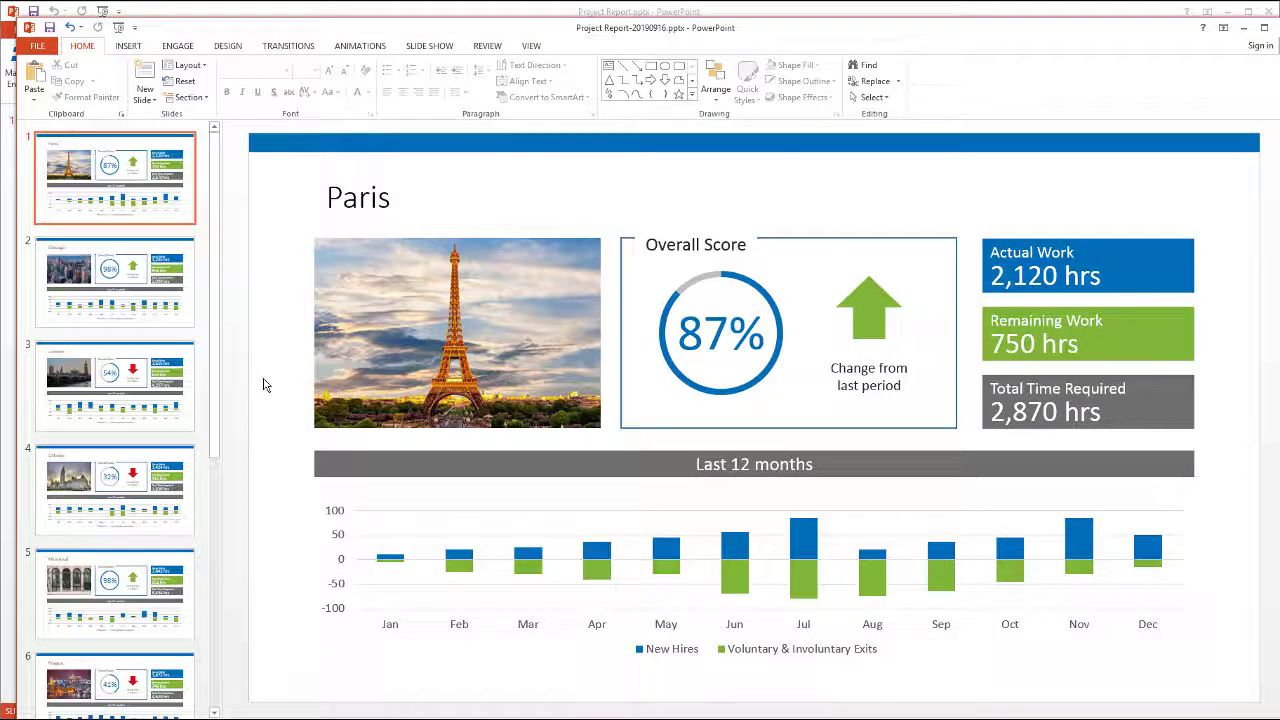
Review each generated city slide from Chicago through London, Ottawa, Montreal, Prague, Sydney, New York to Victoria.
{"action": "left_click", "coordinate": [146, 300]}
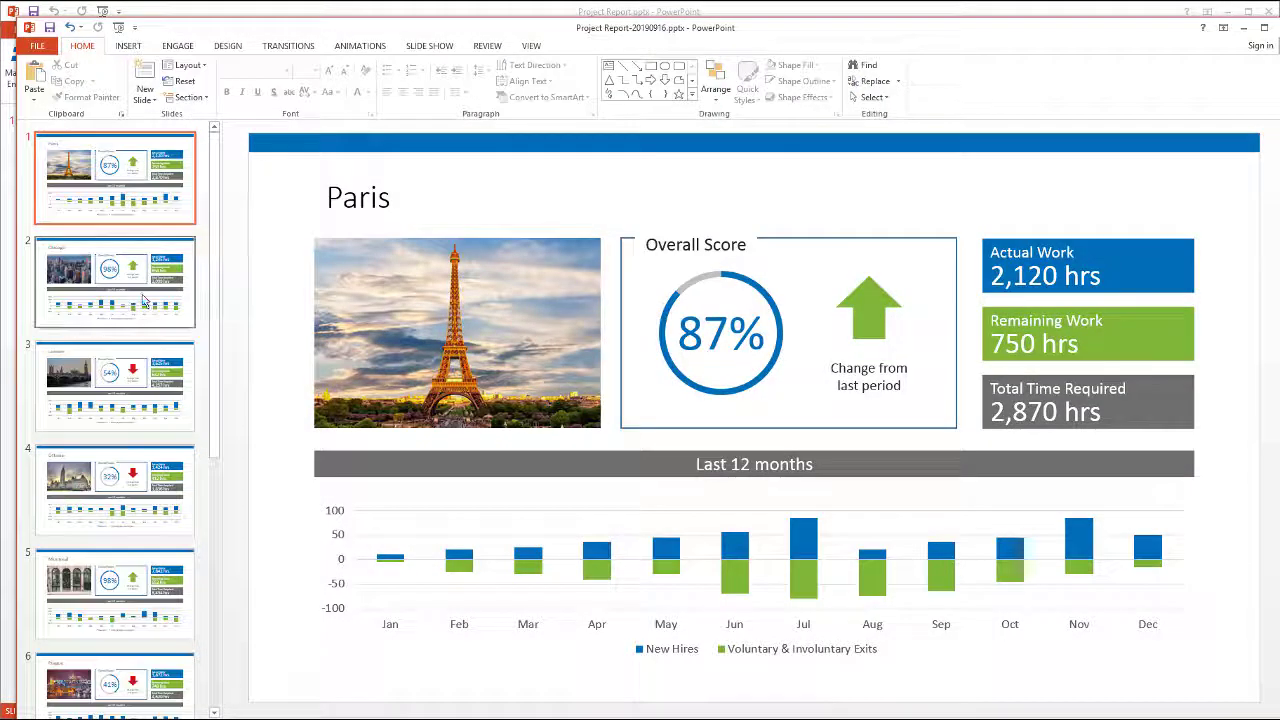
{"action": "left_click", "coordinate": [143, 370]}
{"action": "left_click", "coordinate": [140, 458]}
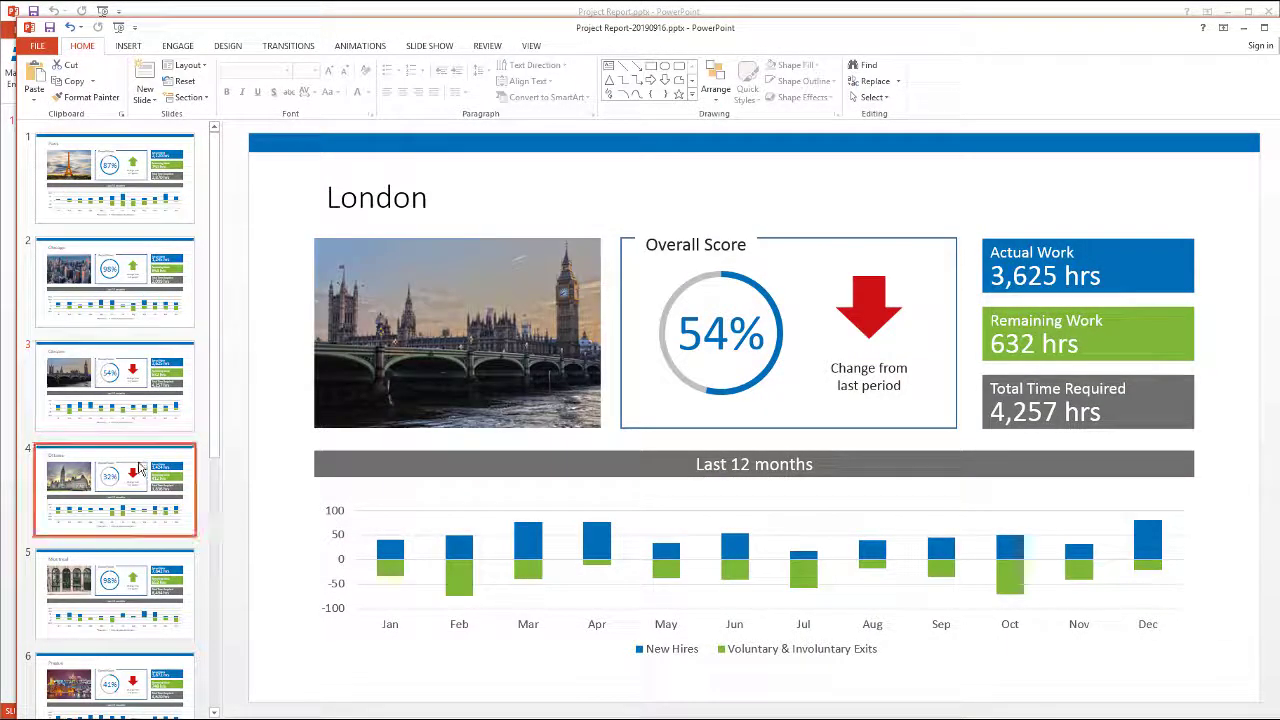
{"action": "left_click", "coordinate": [140, 585]}
{"action": "left_click", "coordinate": [125, 675]}
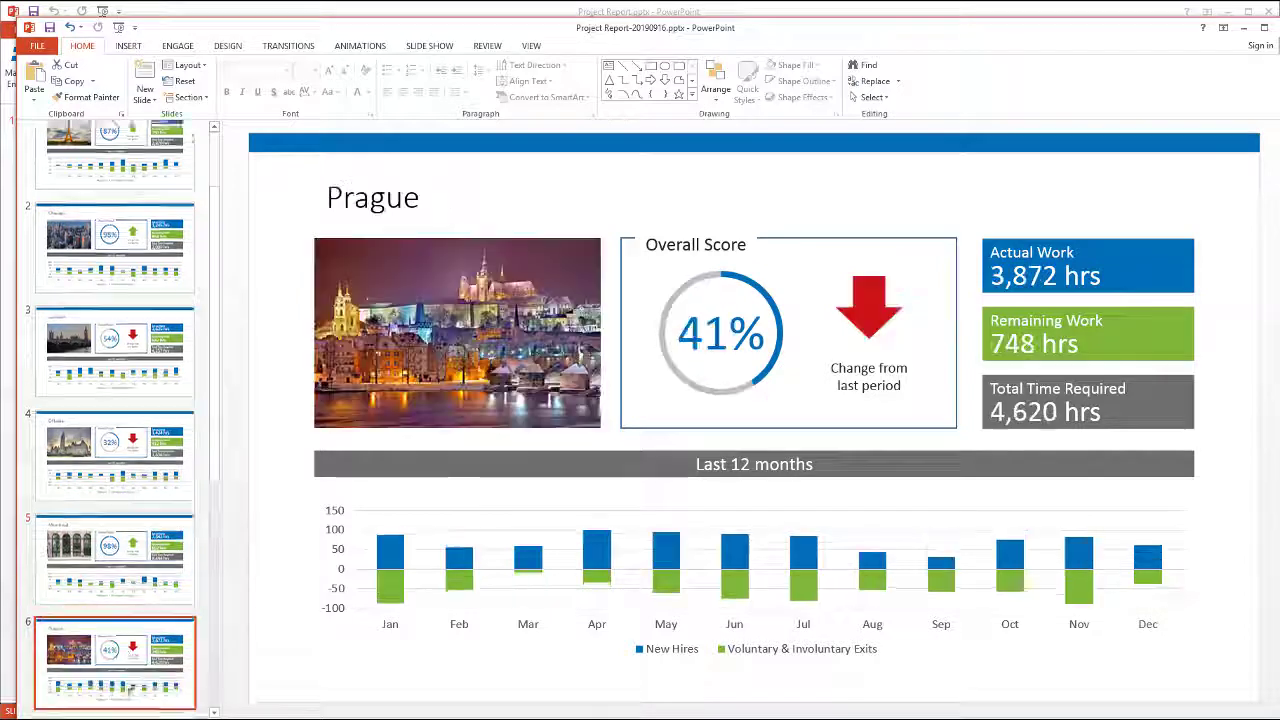
{"action": "left_click", "coordinate": [125, 670]}
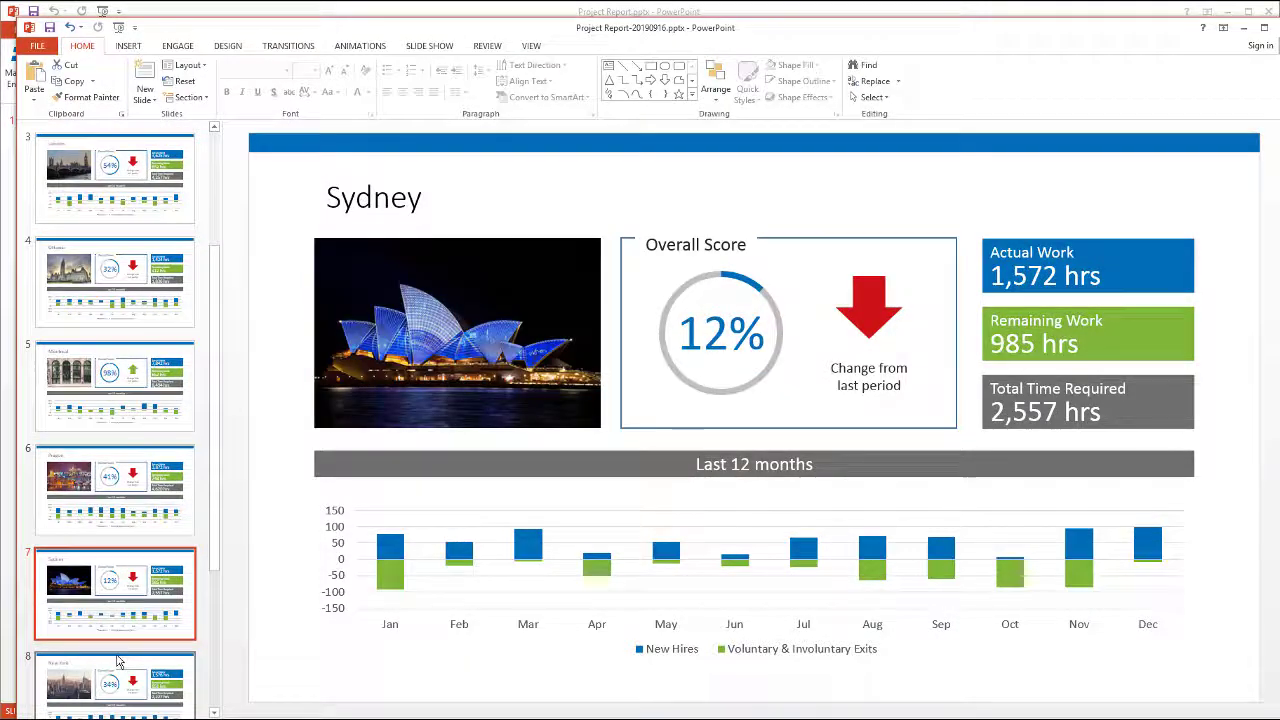
{"action": "left_click", "coordinate": [107, 690]}
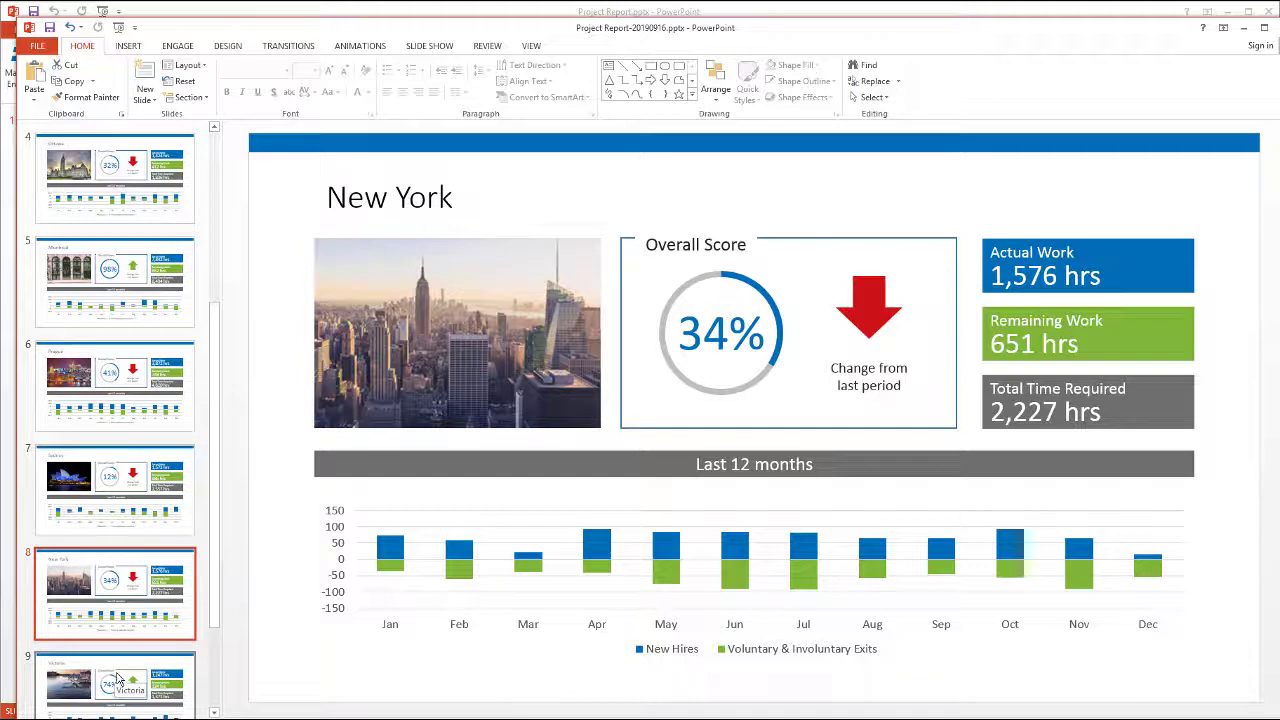
{"action": "left_click", "coordinate": [118, 680]}
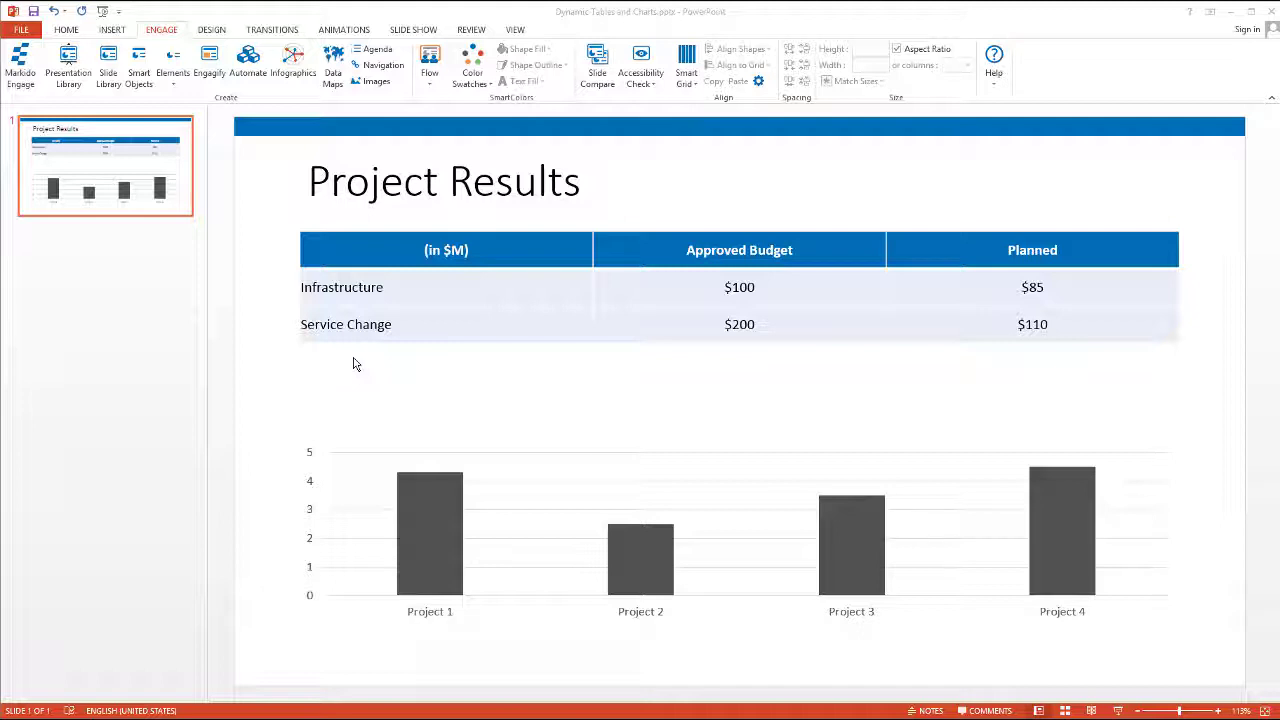
Start a new Excel ShapeLink link and select the Project Results table.
{"action": "left_click", "coordinate": [250, 63]}
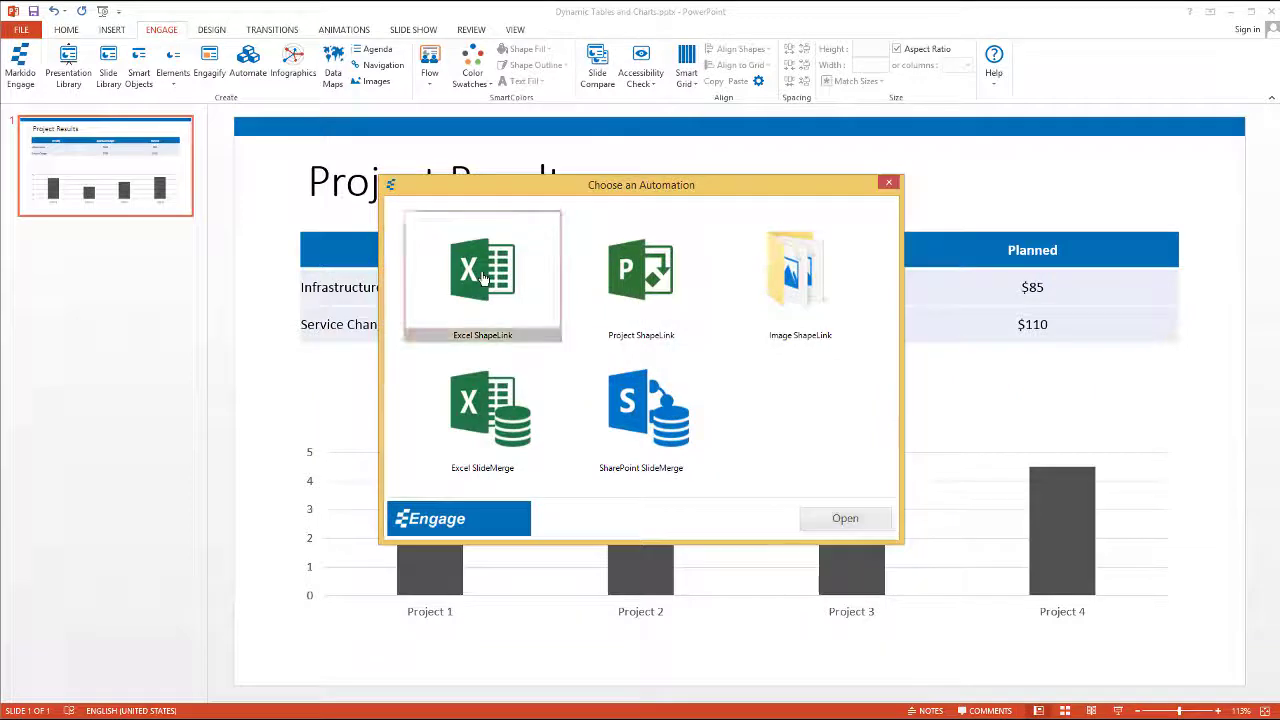
{"action": "double_click", "coordinate": [457, 271]}
{"action": "left_click", "coordinate": [82, 196]}
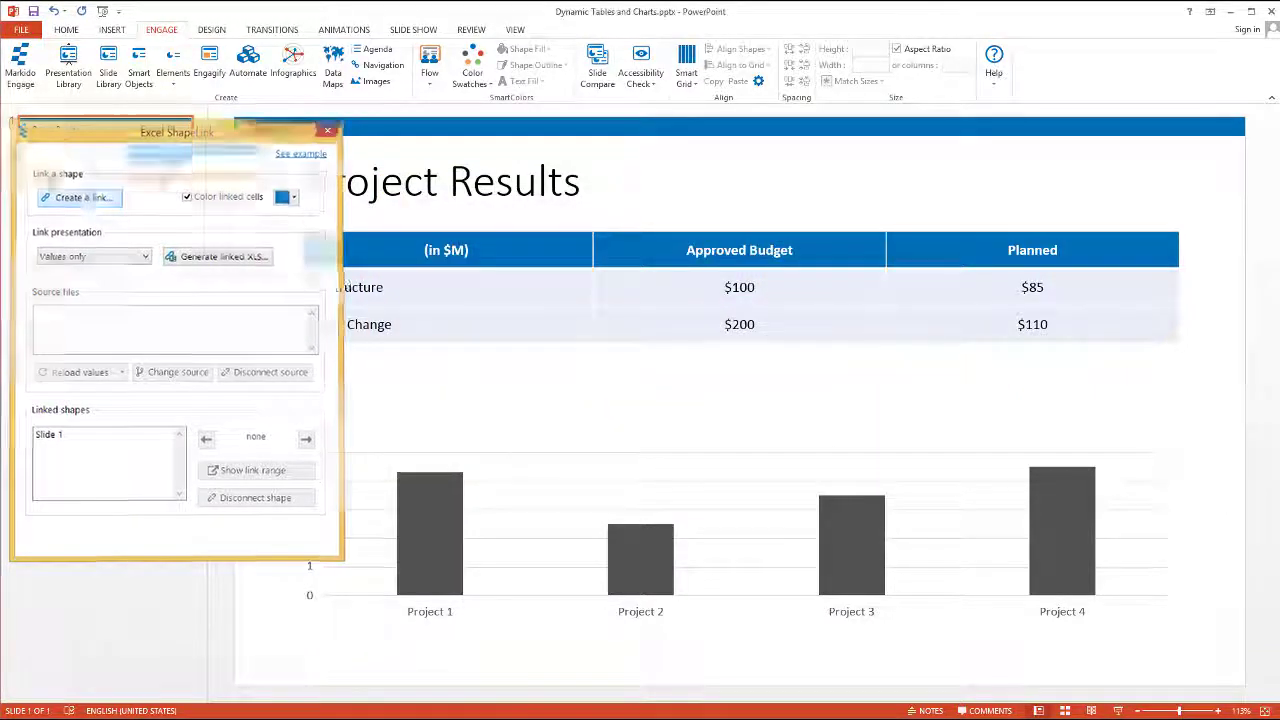
{"action": "left_click", "coordinate": [394, 241]}
Link the table to cells A1:C10 of Dynamic Table and Chart Data.xlsx.
{"action": "left_click", "coordinate": [86, 695]}
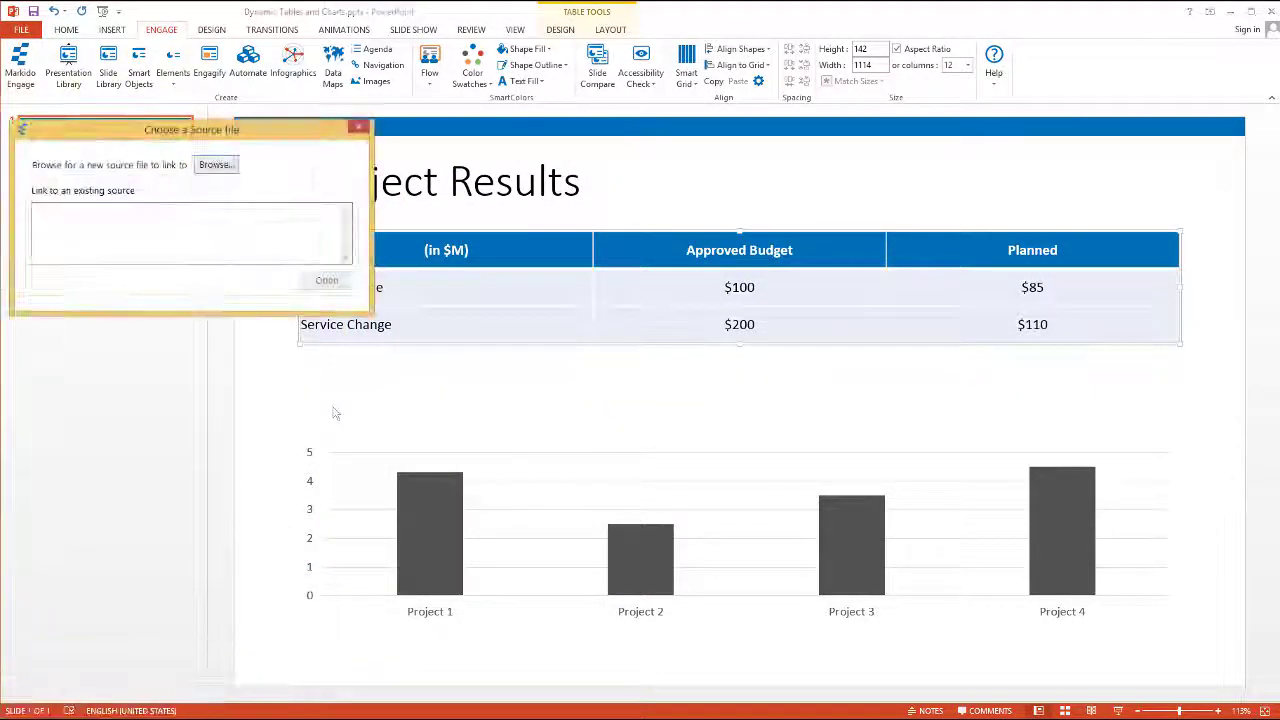
{"action": "left_click", "coordinate": [215, 165]}
{"action": "left_click", "coordinate": [281, 240]}
{"action": "double_click", "coordinate": [281, 240]}
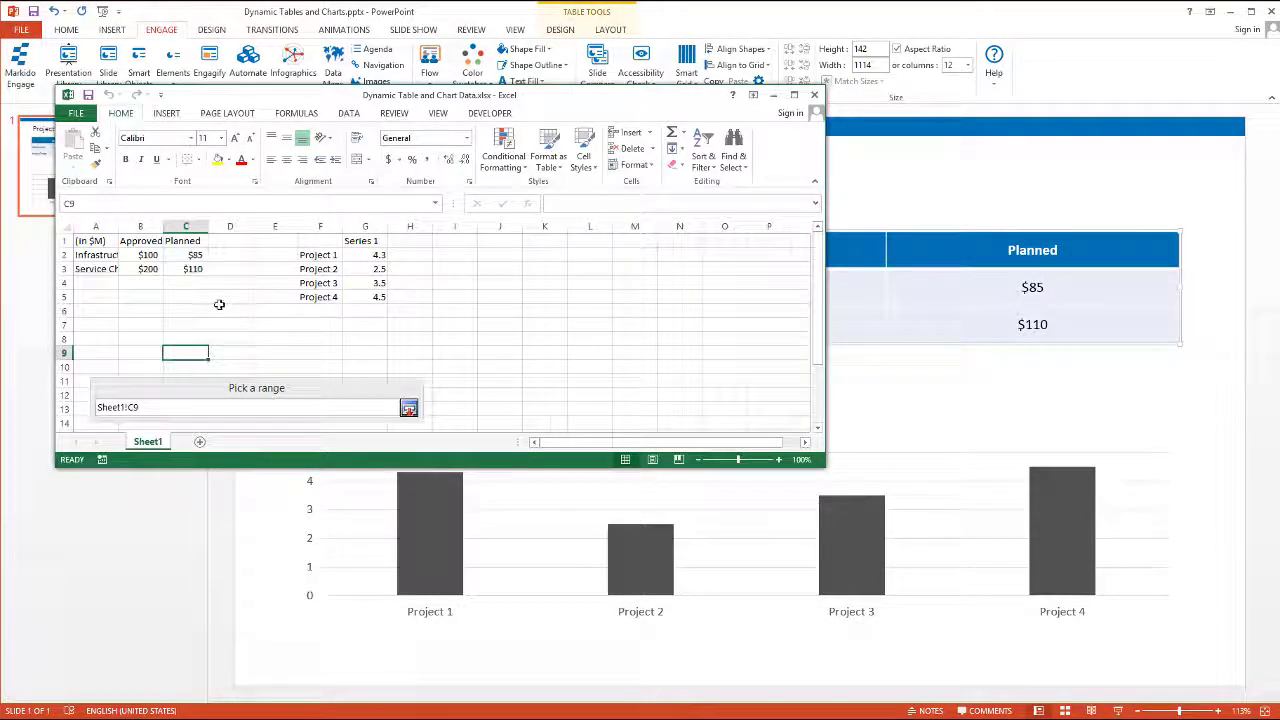
{"action": "left_click_drag", "start_coordinate": [92, 241], "coordinate": [185, 367]}
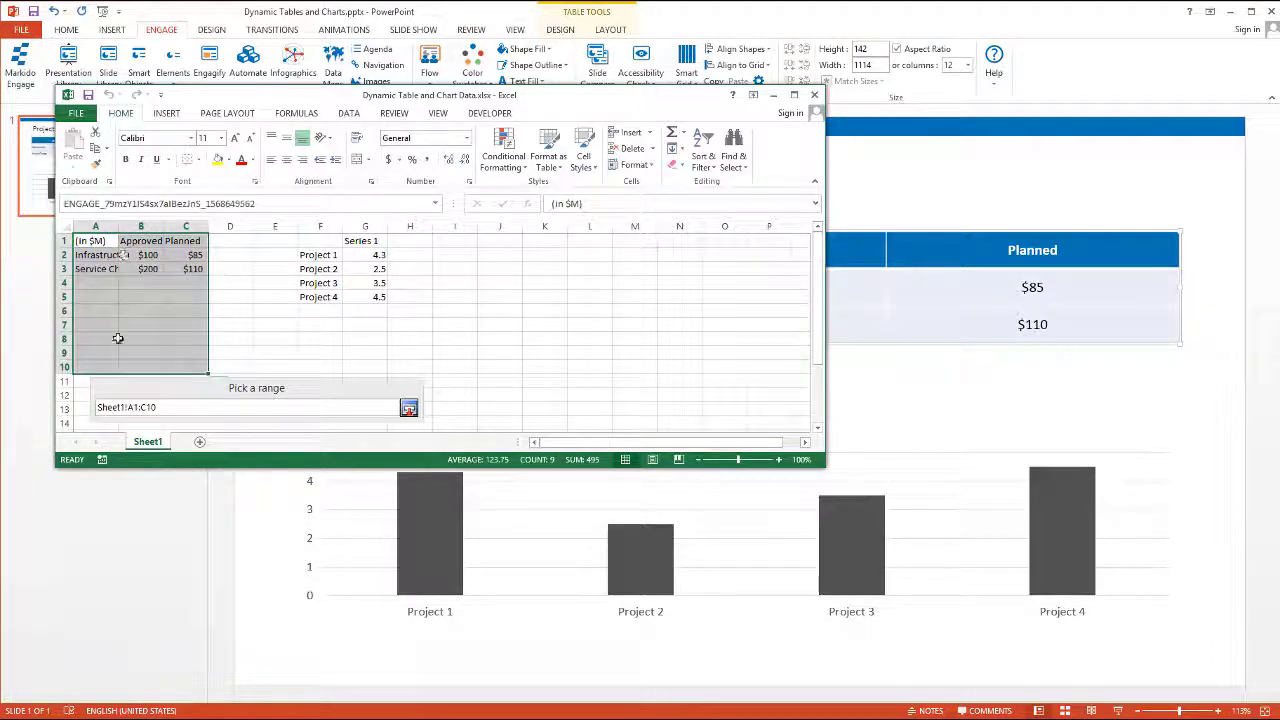
{"action": "left_click", "coordinate": [408, 407]}
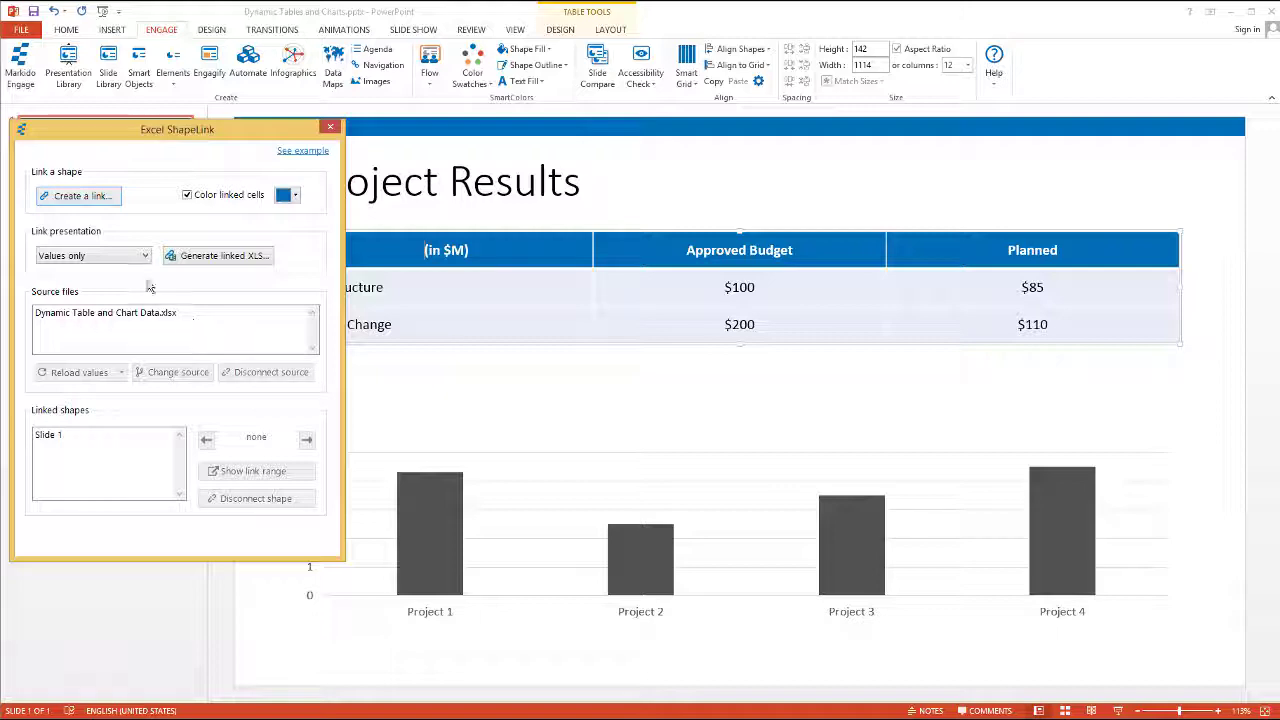
{"action": "left_click", "coordinate": [95, 198]}
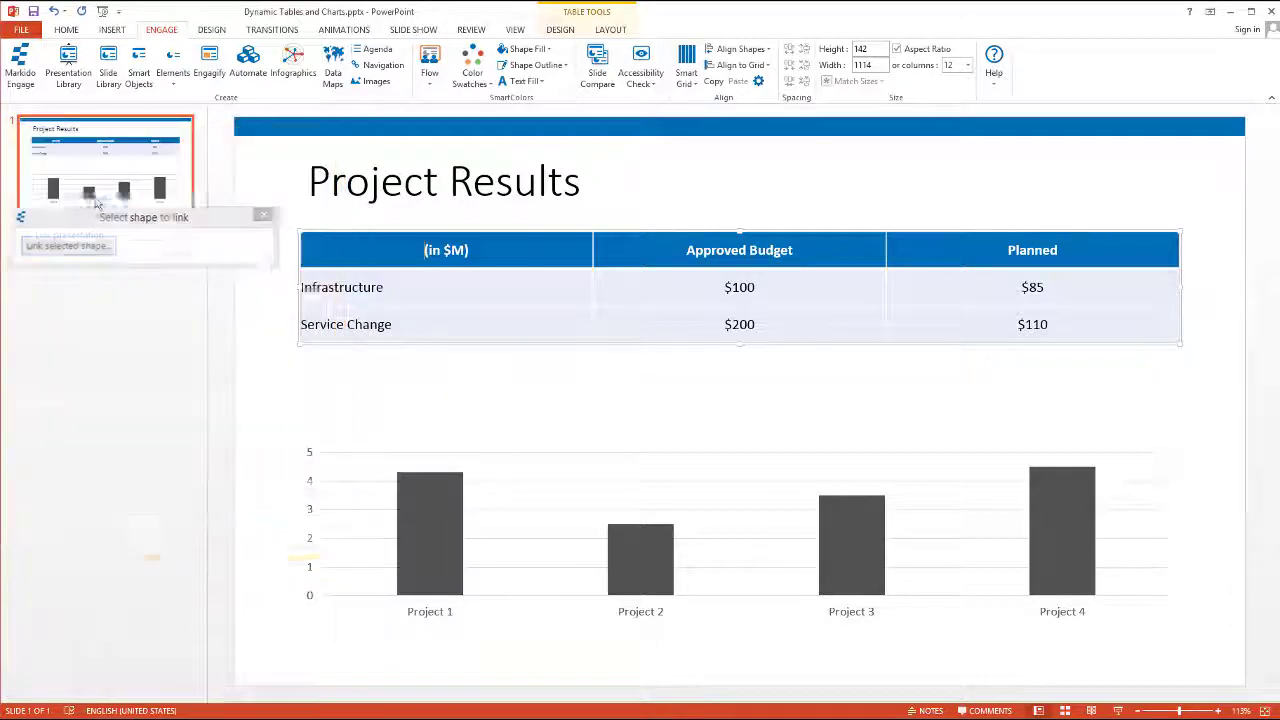
Link the bar chart to cells F1:G10 of the same workbook and select that source file.
{"action": "left_click", "coordinate": [414, 442]}
{"action": "left_click", "coordinate": [328, 282]}
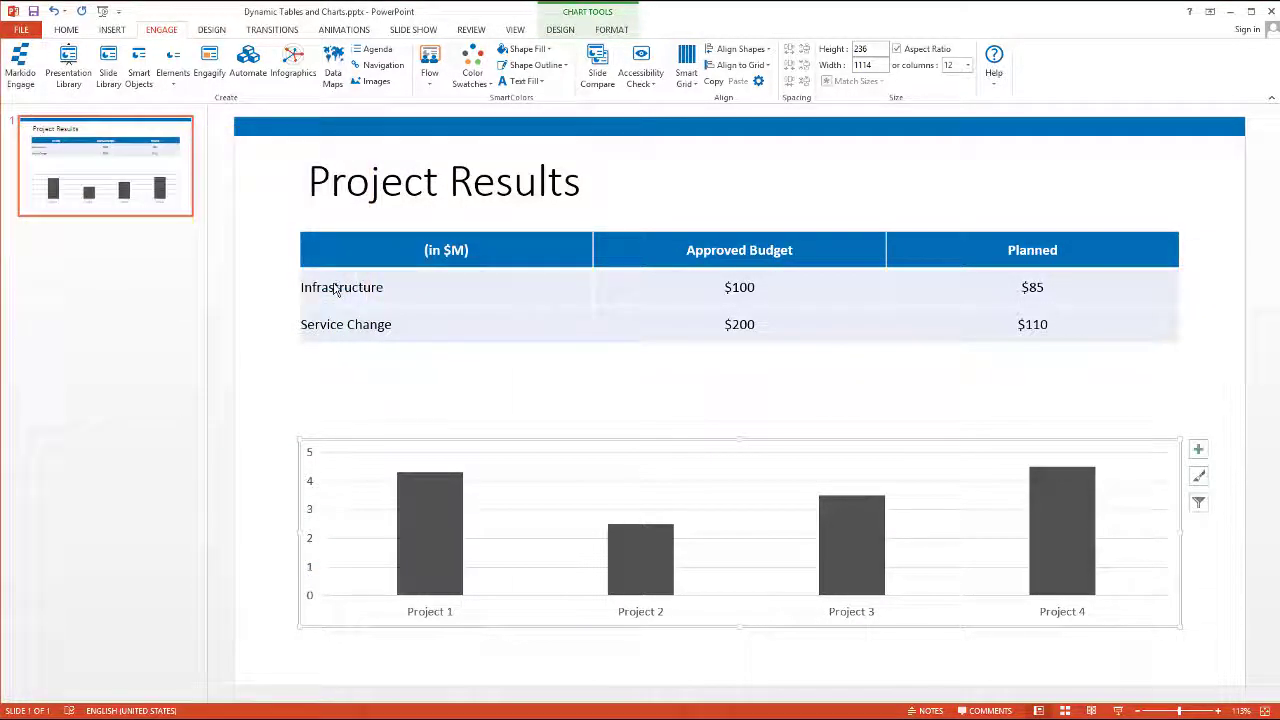
{"action": "left_click_drag", "start_coordinate": [316, 242], "coordinate": [350, 368]}
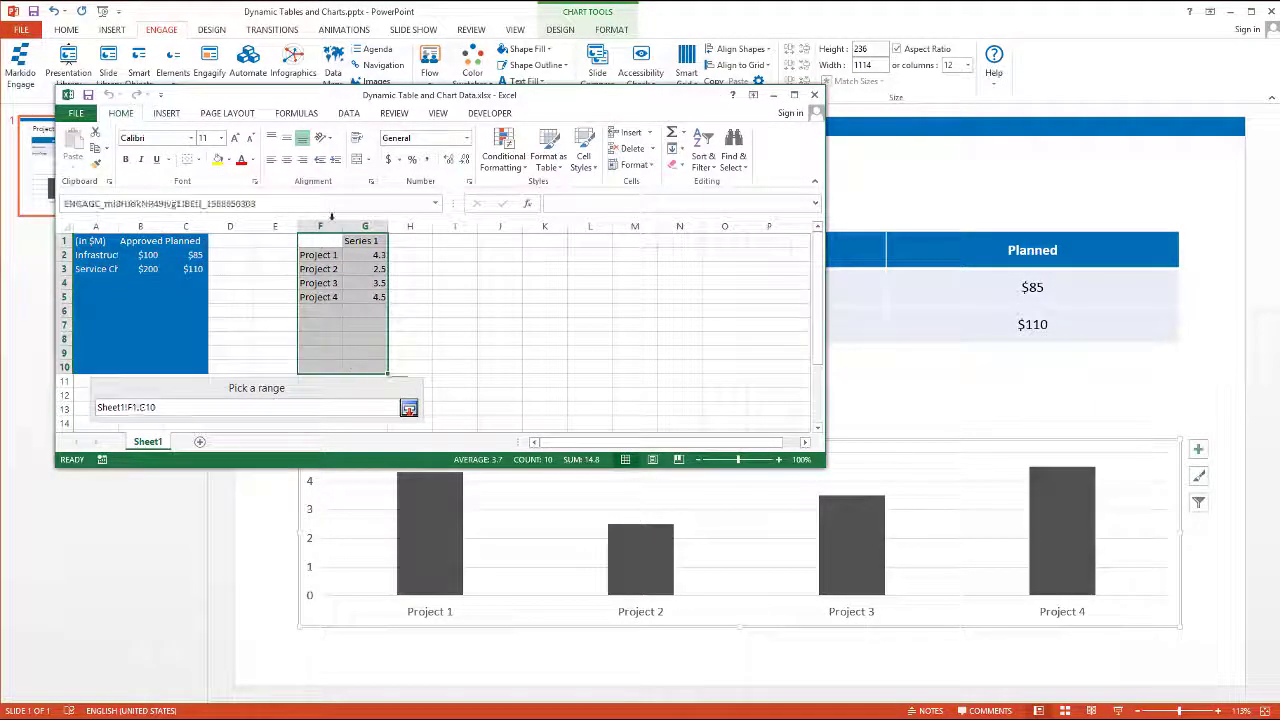
{"action": "left_click", "coordinate": [408, 408]}
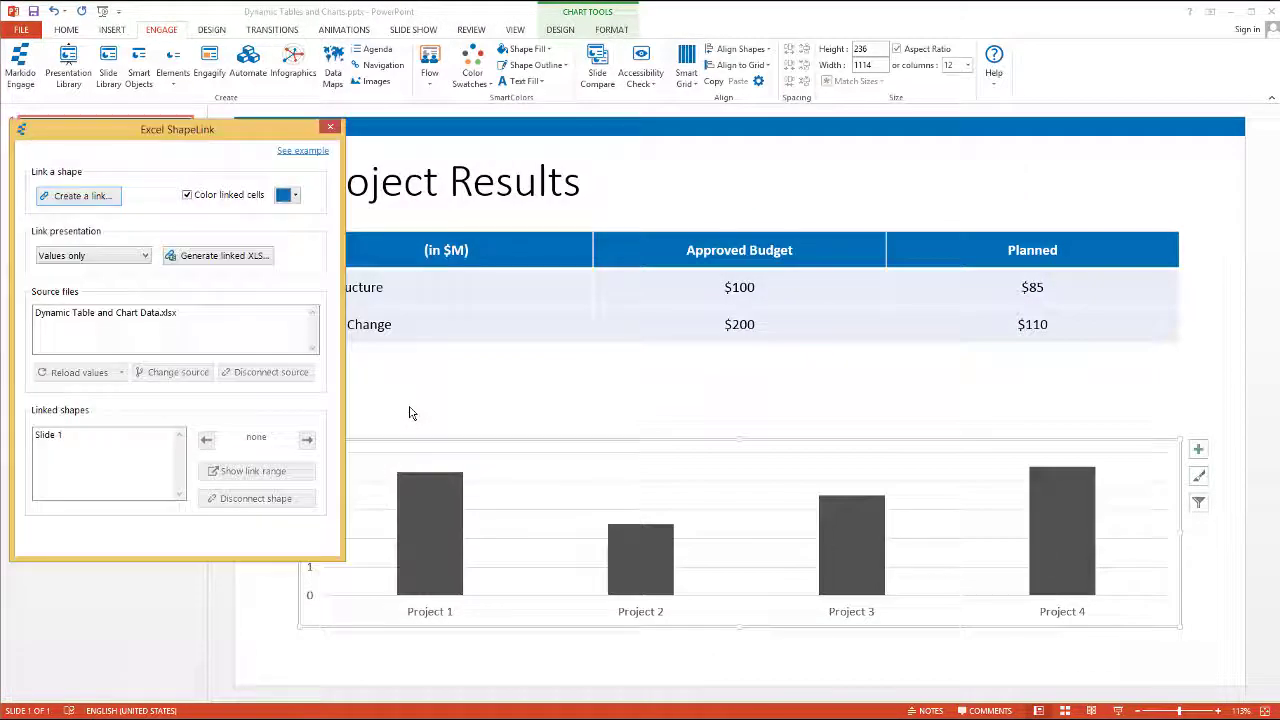
{"action": "left_click", "coordinate": [149, 316]}
Open the linked source workbook and add Software and Deployment row labels below the table data.
{"action": "left_click", "coordinate": [121, 373]}
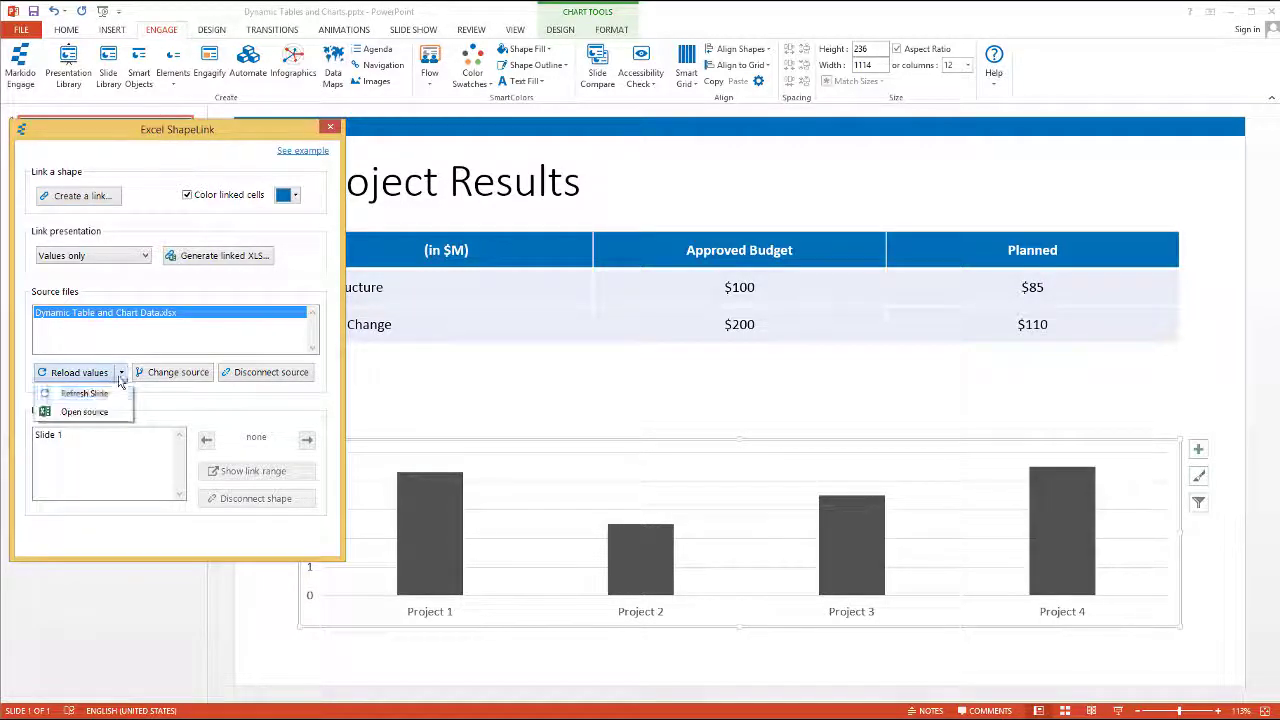
{"action": "left_click", "coordinate": [90, 412]}
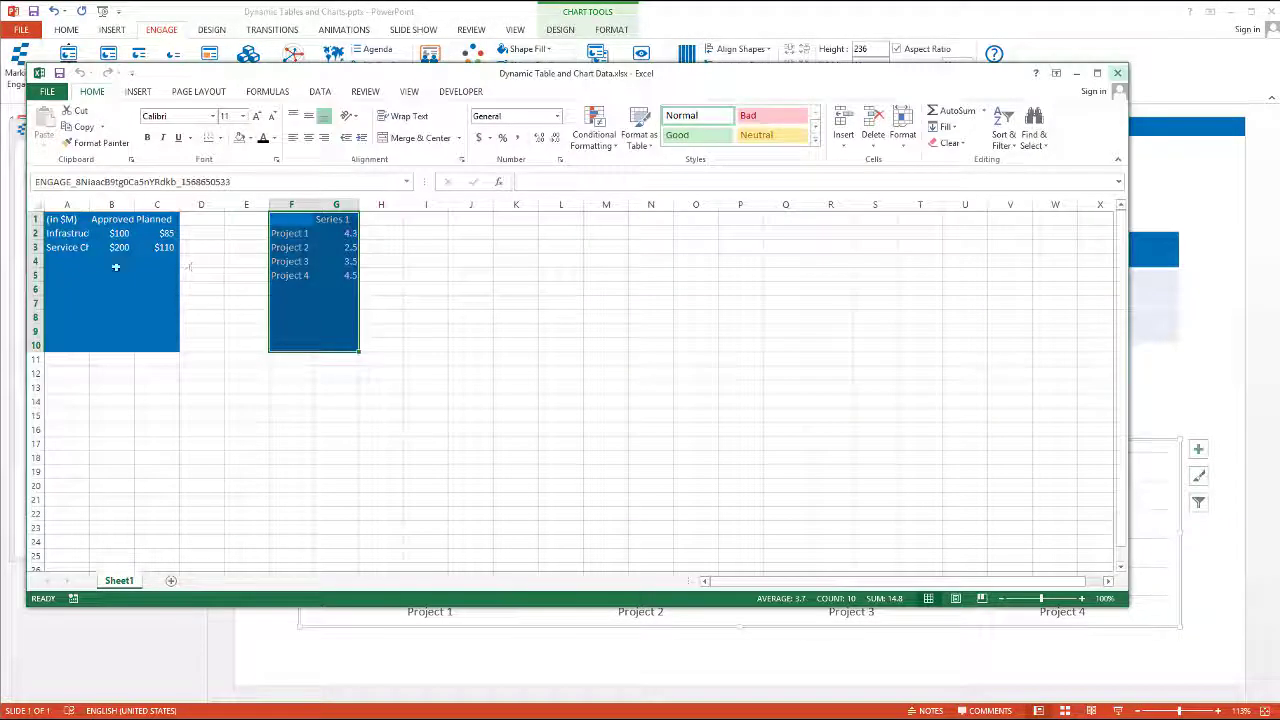
{"action": "left_click", "coordinate": [65, 260]}
{"action": "left_click_drag", "start_coordinate": [80, 233], "coordinate": [165, 249]}
{"action": "left_click", "coordinate": [80, 260]}
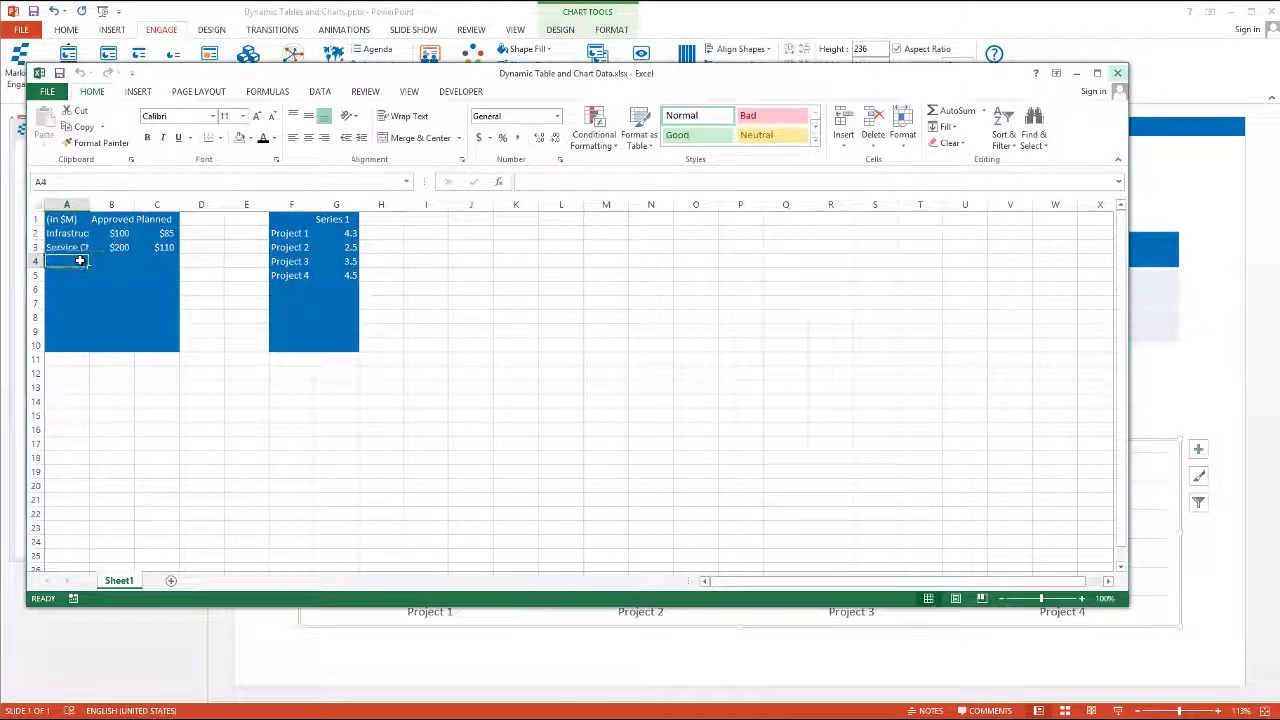
{"action": "type", "text": "Software"}
{"action": "key", "text": "Return"}
{"action": "type", "text": "Deployment"}
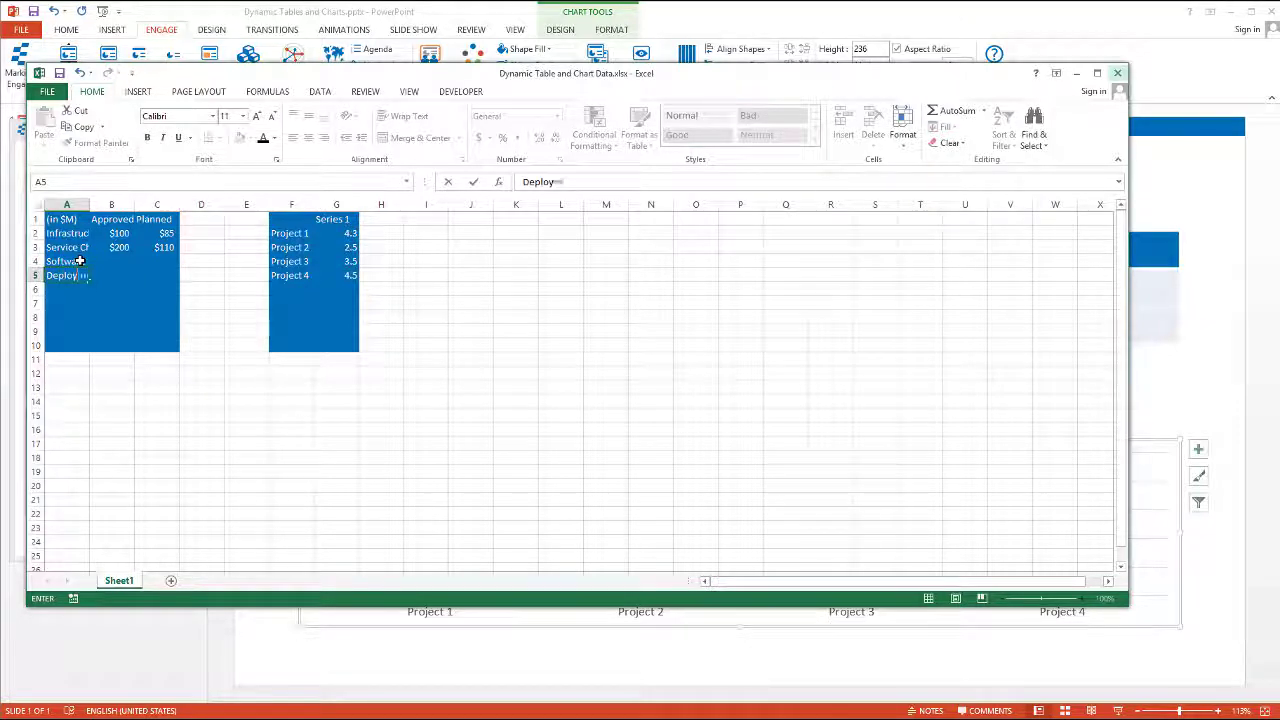
{"action": "key", "text": "Return"}
Copy the $200 and $110 amounts into B4:C5 for both new rows.
{"action": "key", "text": "Up"}
{"action": "key", "text": "Up"}
{"action": "key", "text": "Up"}
{"action": "key", "text": "Right"}
{"action": "key", "text": "shift+Right"}
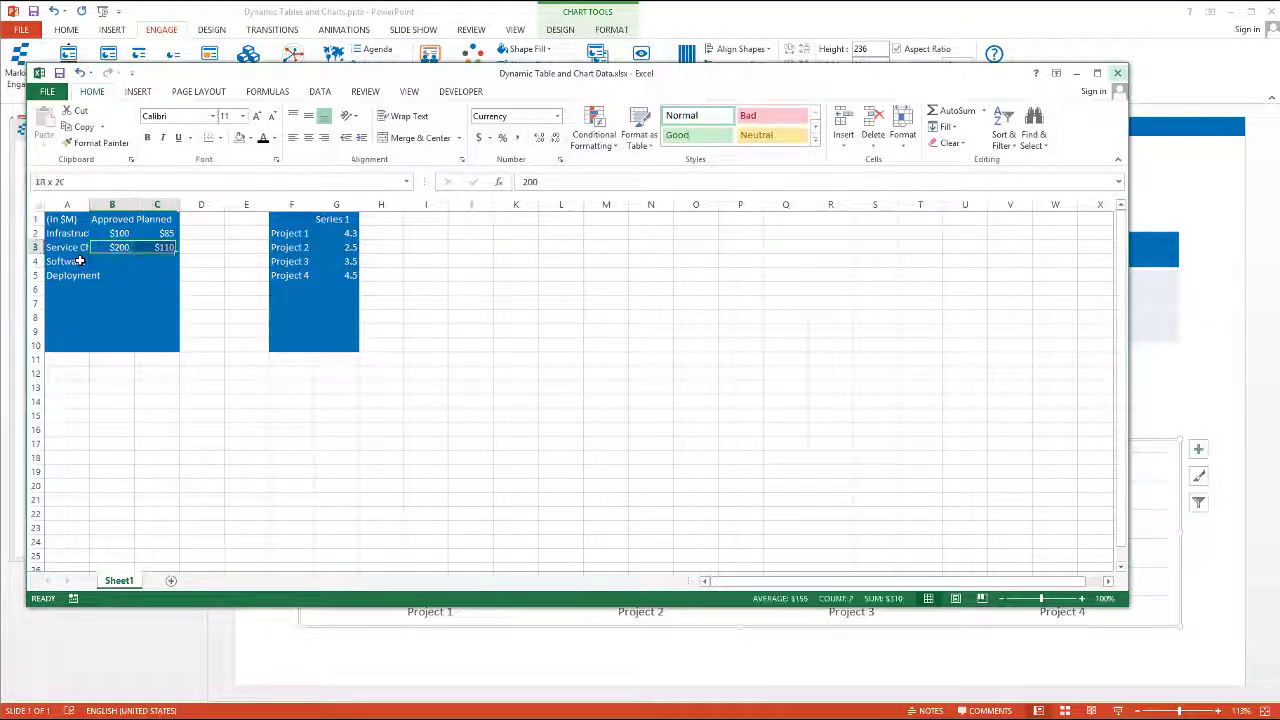
{"action": "key", "text": "ctrl+c"}
{"action": "key", "text": "Down"}
{"action": "key", "text": "shift+Down"}
{"action": "key", "text": "ctrl+v"}
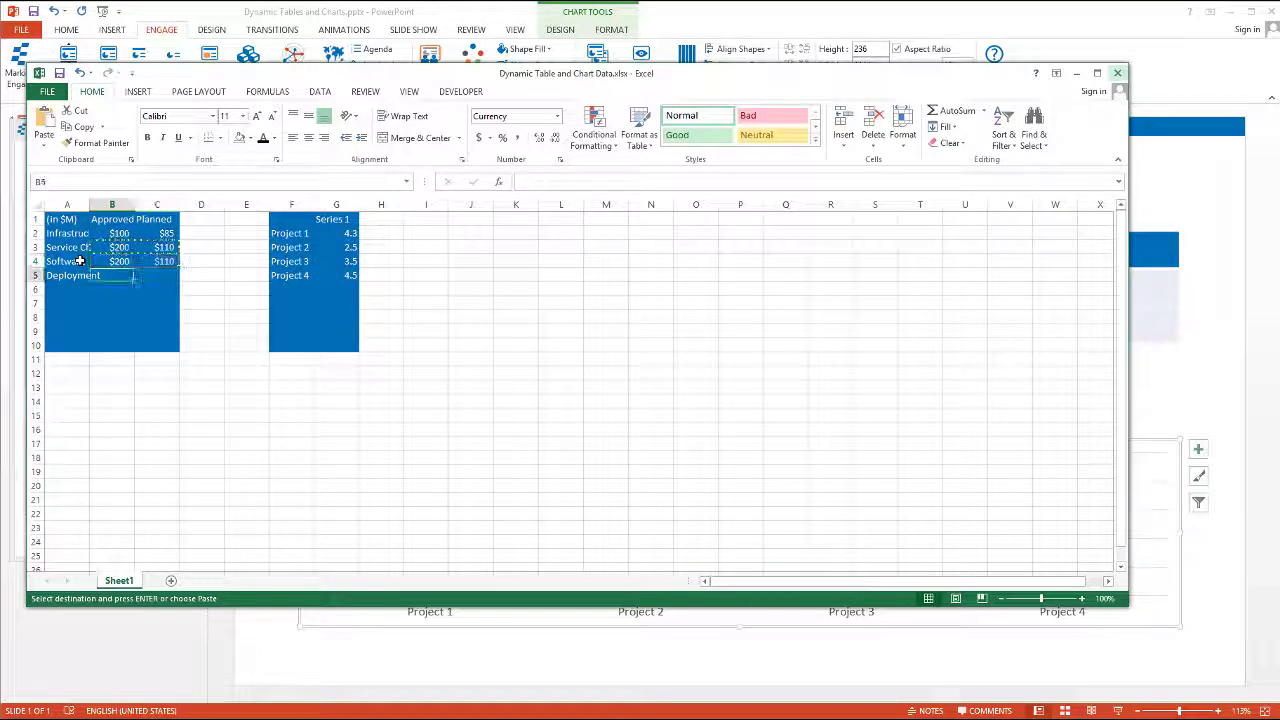
Extend the project labels to Project 7 and fill 4.5 down to row 8.
{"action": "key", "text": "Down"}
{"action": "key", "text": "Right"}
{"action": "key", "text": "Right"}
{"action": "key", "text": "Right"}
{"action": "key", "text": "Right"}
{"action": "key", "text": "Up"}
{"action": "key", "text": "shift+Down"}
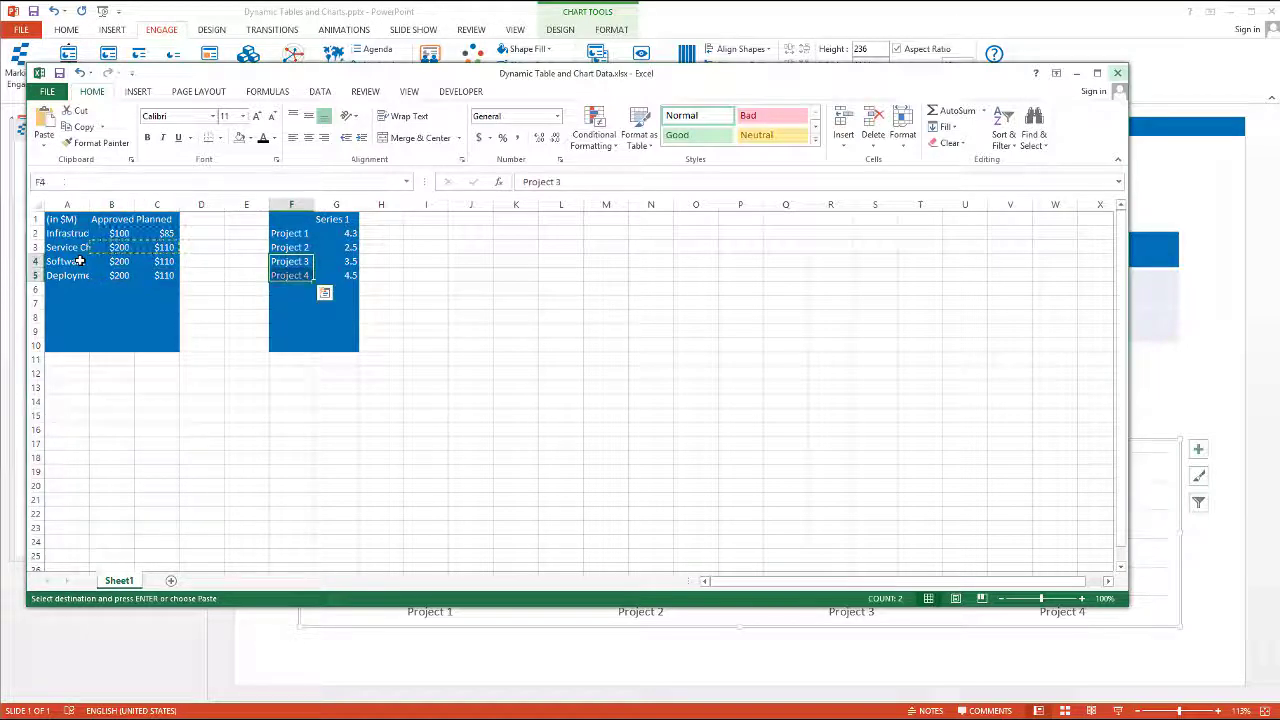
{"action": "left_click_drag", "start_coordinate": [313, 282], "coordinate": [313, 320]}
{"action": "left_click_drag", "start_coordinate": [347, 262], "coordinate": [356, 326]}
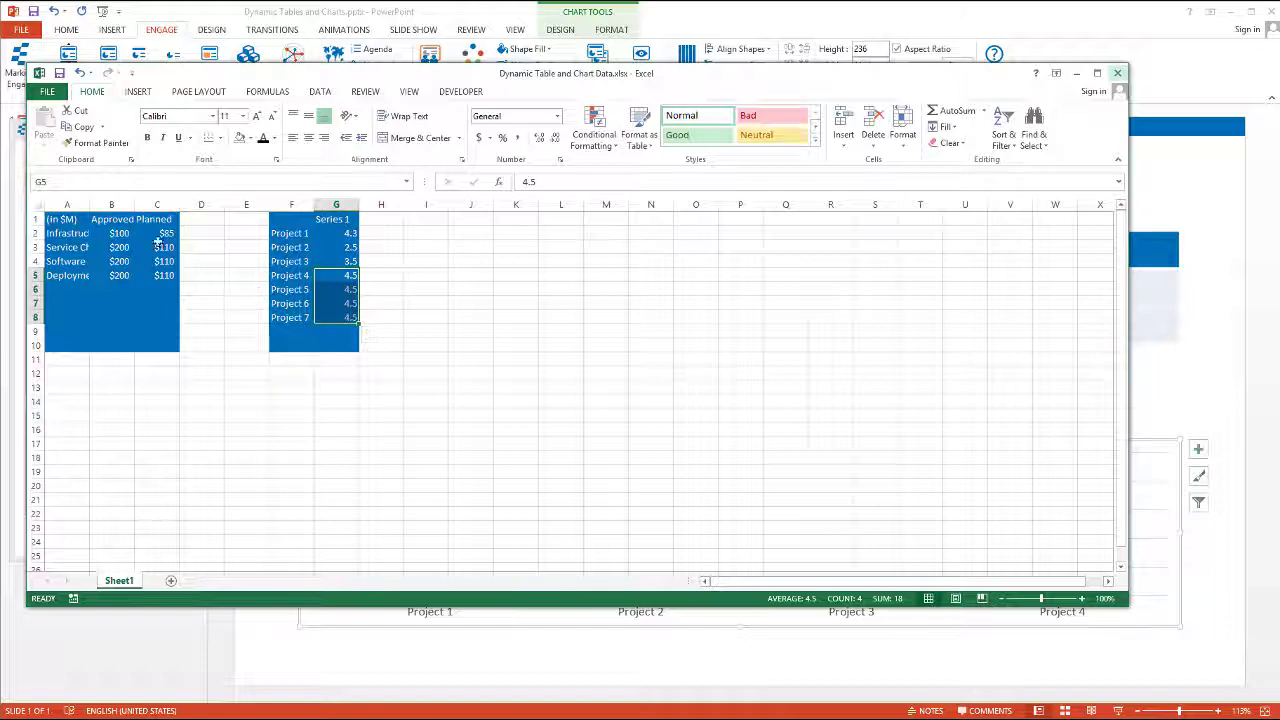
Reload the linked Excel values so the slide shows Software and Deployment rows and Project 5–7 bars.
{"action": "left_click", "coordinate": [1117, 73]}
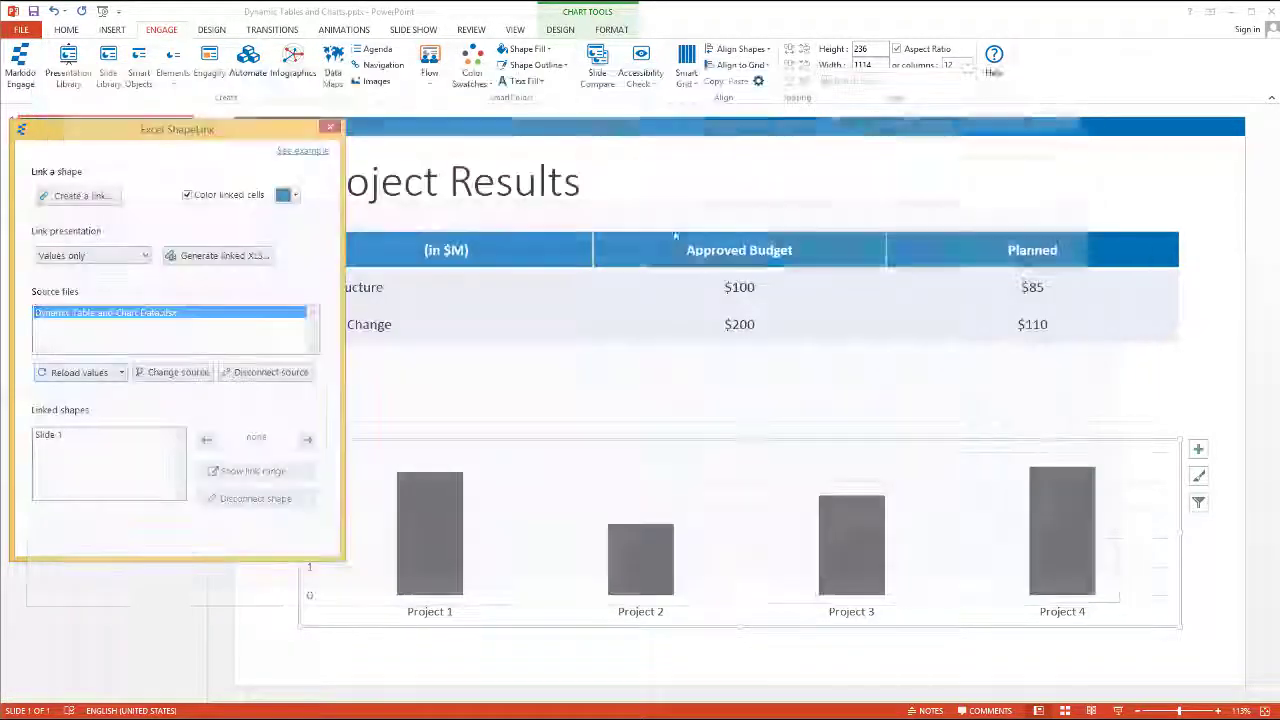
{"action": "left_click", "coordinate": [72, 376]}
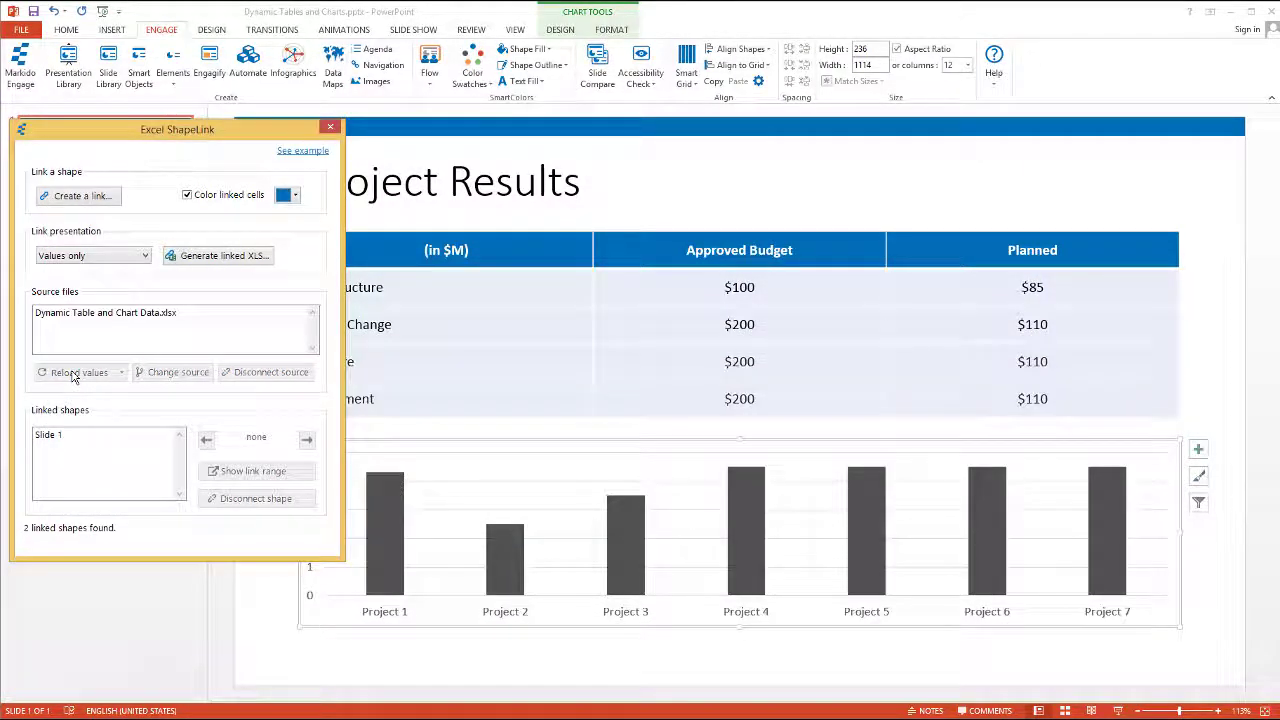
{"action": "left_click", "coordinate": [330, 128]}
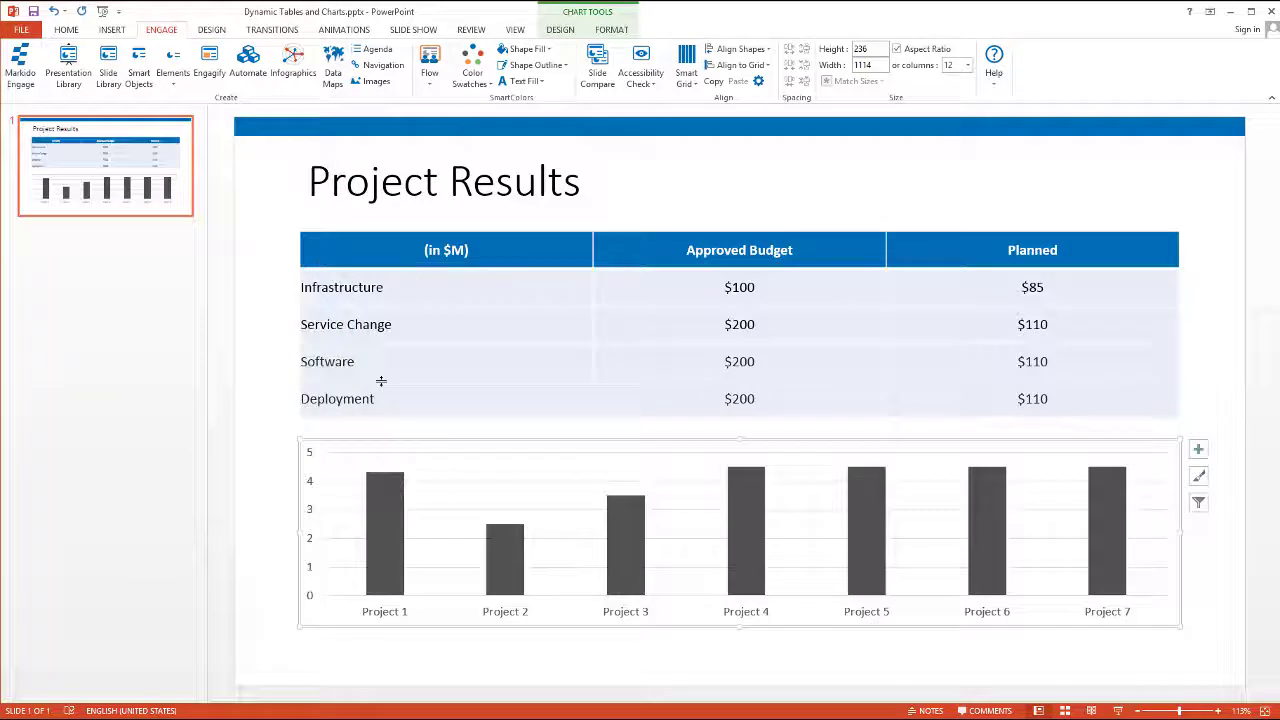
{"action": "left_click", "coordinate": [272, 427]}
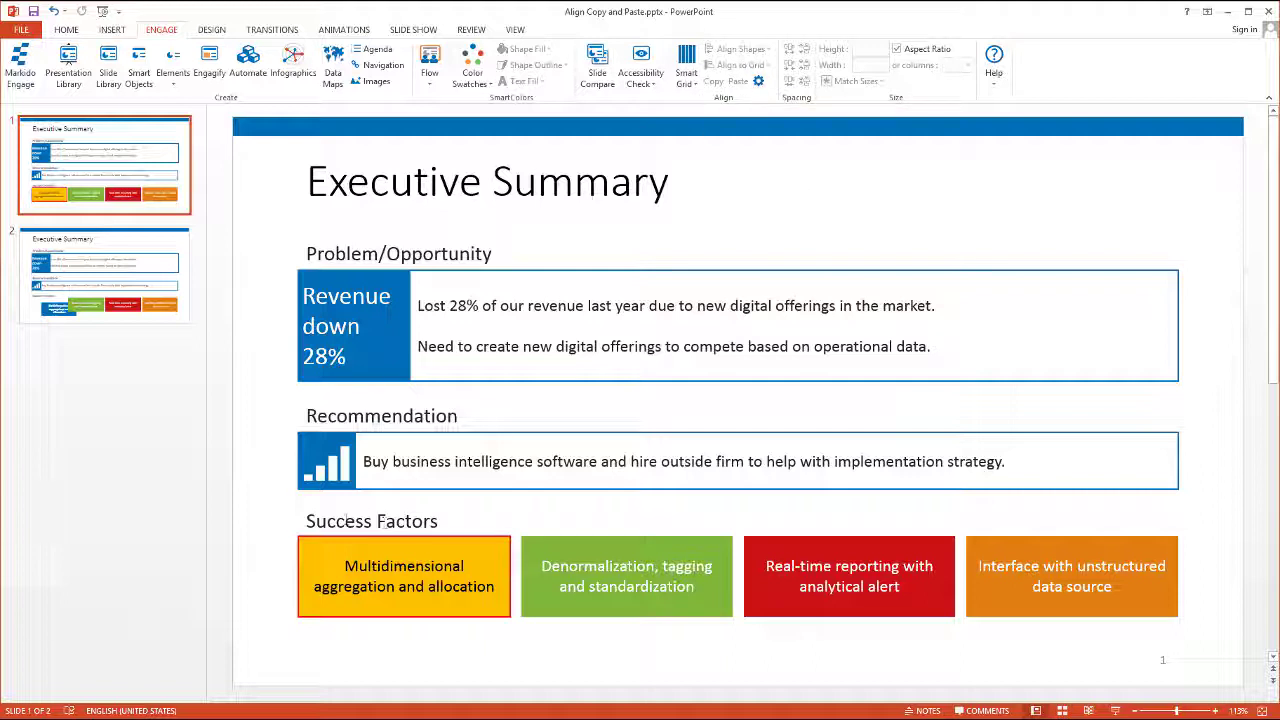
Copy slide 1's yellow Multidimensional box position and paste it onto slide 2's blue box.
{"action": "left_click", "coordinate": [335, 547]}
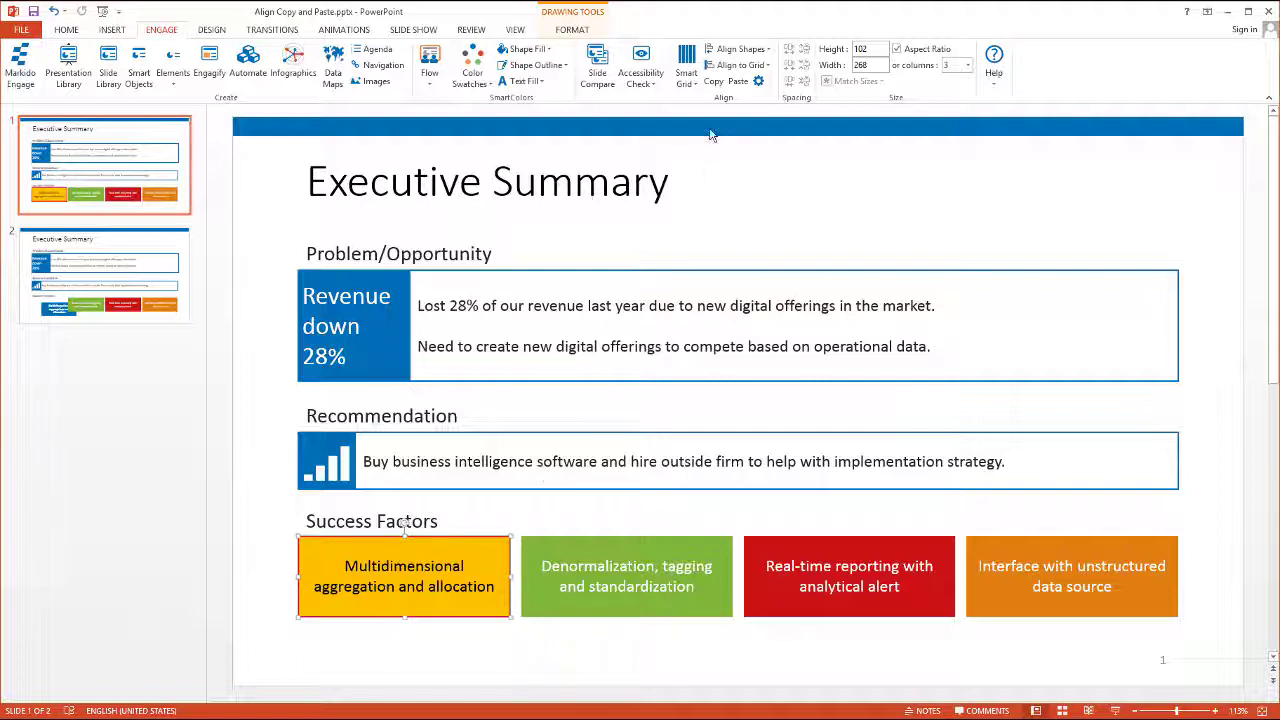
{"action": "left_click", "coordinate": [718, 86]}
{"action": "left_click", "coordinate": [104, 275]}
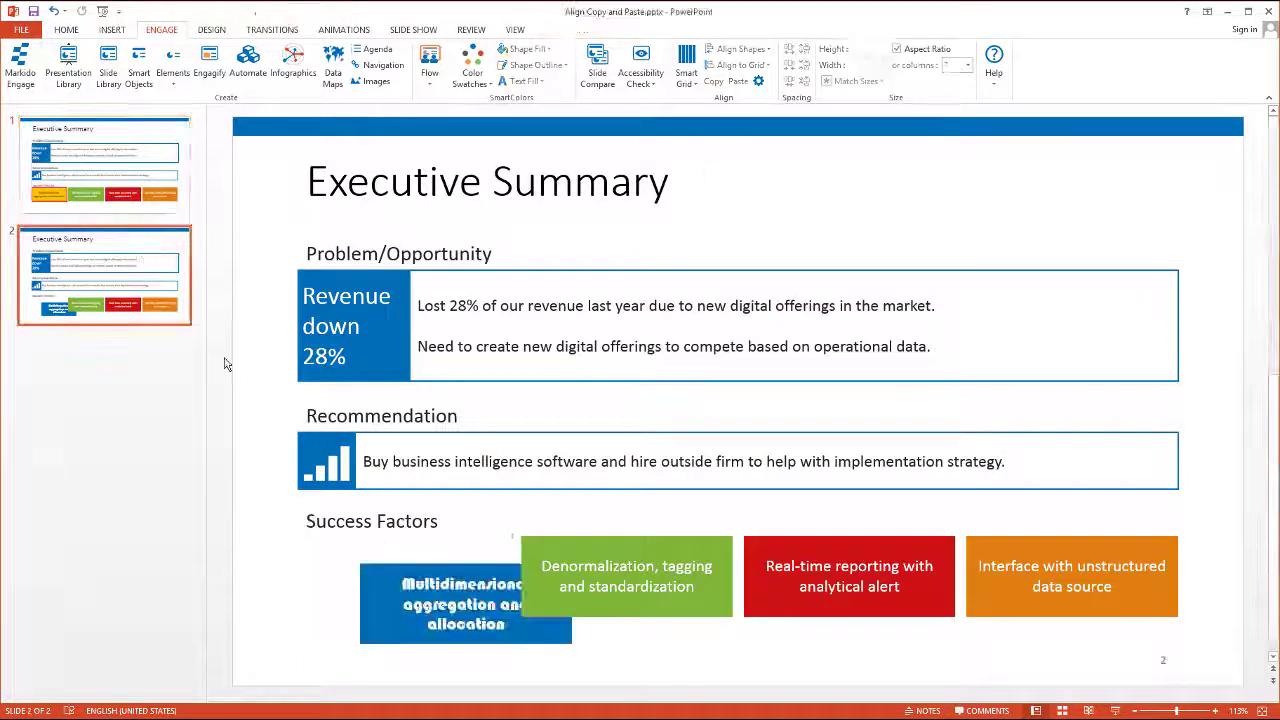
{"action": "left_click", "coordinate": [384, 593]}
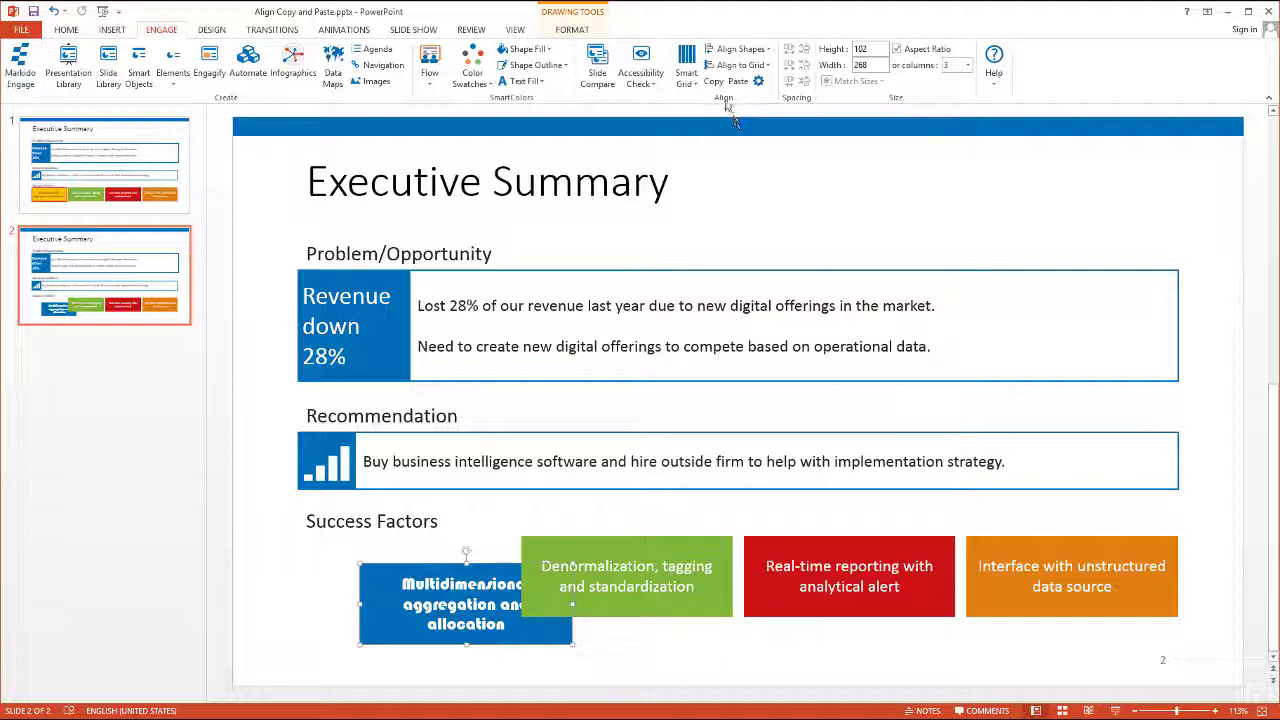
{"action": "left_click", "coordinate": [738, 81]}
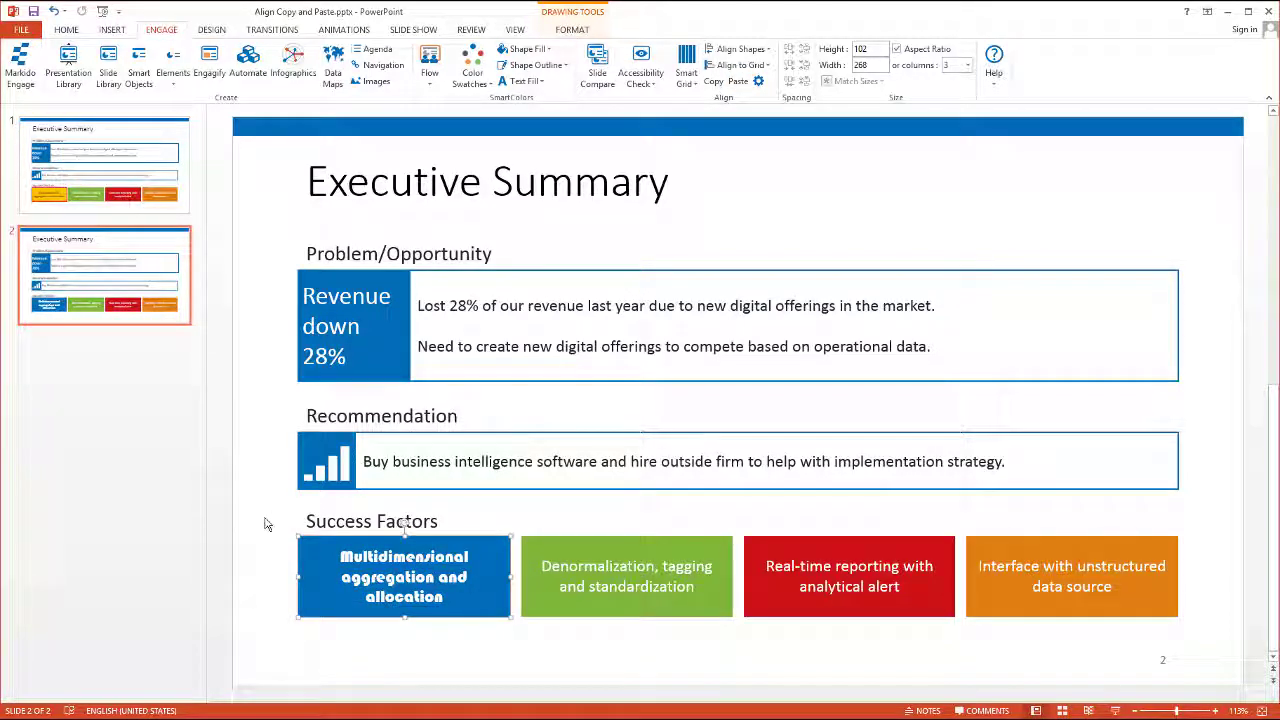
Save Copy Paste settings that also carry font, font colour, font size, fill colour and outline colour.
{"action": "left_click", "coordinate": [759, 82]}
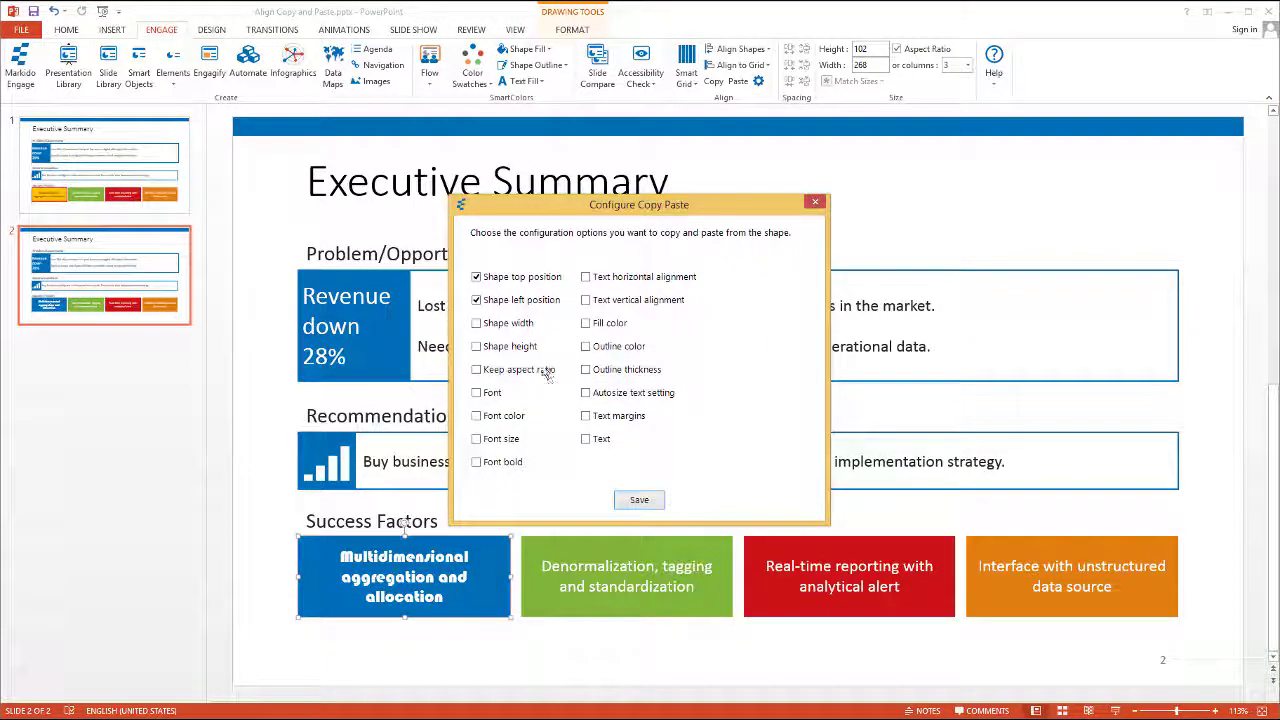
{"action": "left_click", "coordinate": [478, 395]}
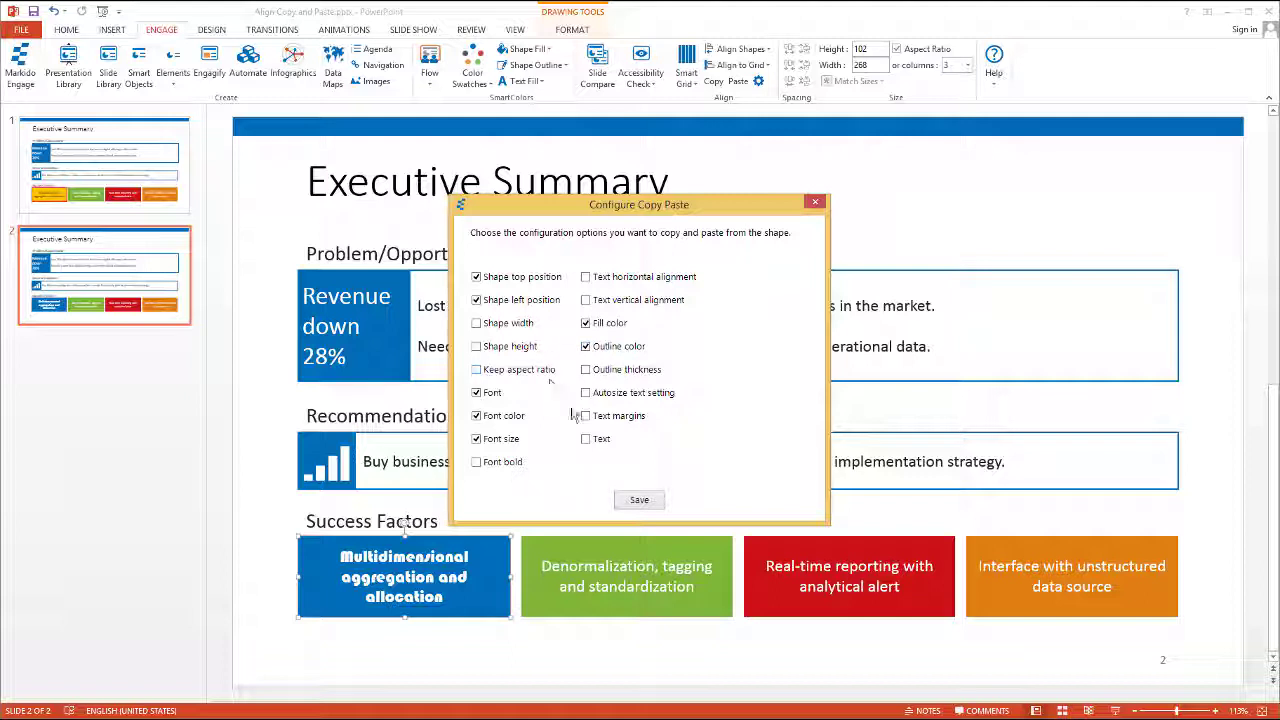
{"action": "left_click", "coordinate": [639, 499]}
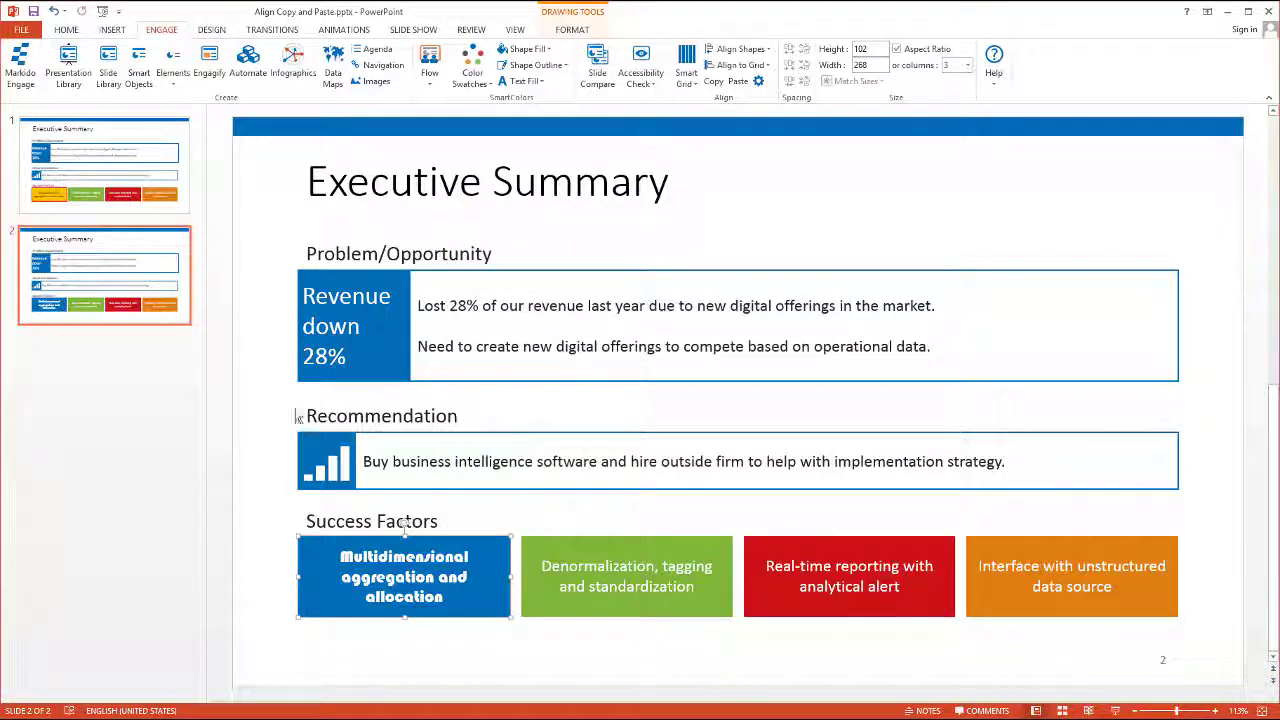
Move slide 2's blue box aside, then apply the yellow box's fill, font and position to it.
{"action": "left_click_drag", "start_coordinate": [335, 557], "coordinate": [407, 597]}
{"action": "left_click", "coordinate": [140, 208]}
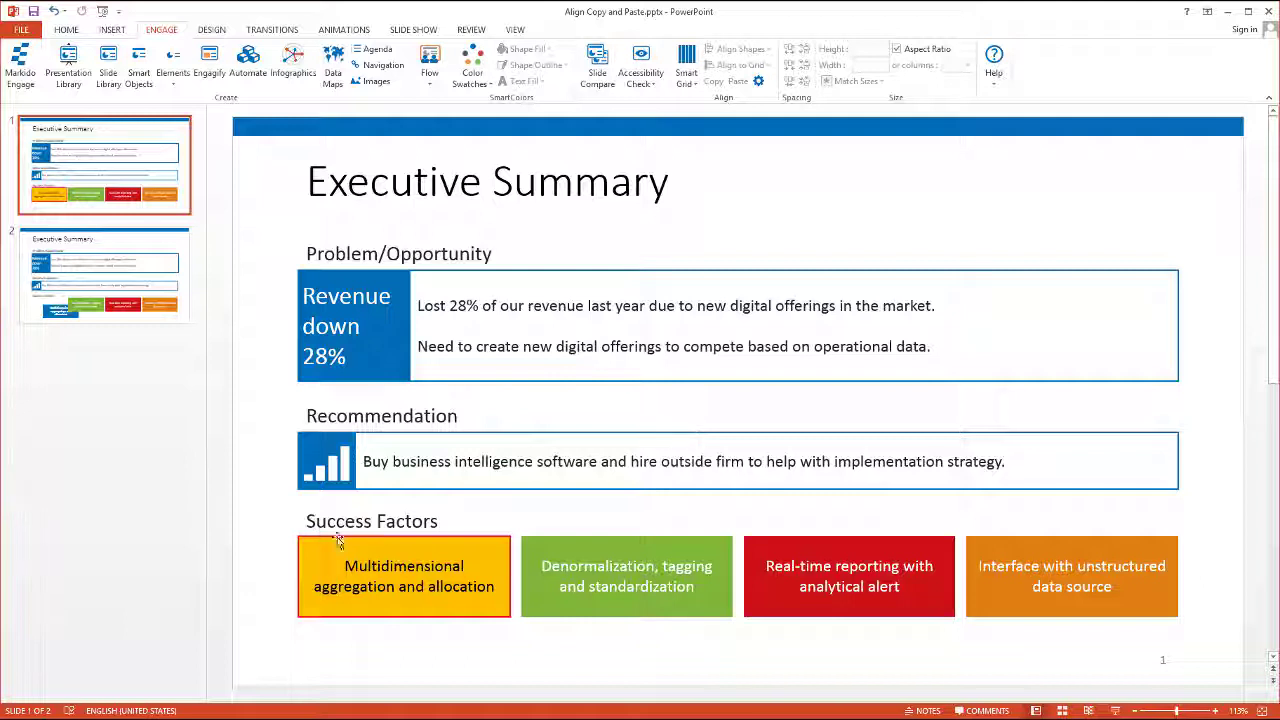
{"action": "left_click", "coordinate": [341, 549]}
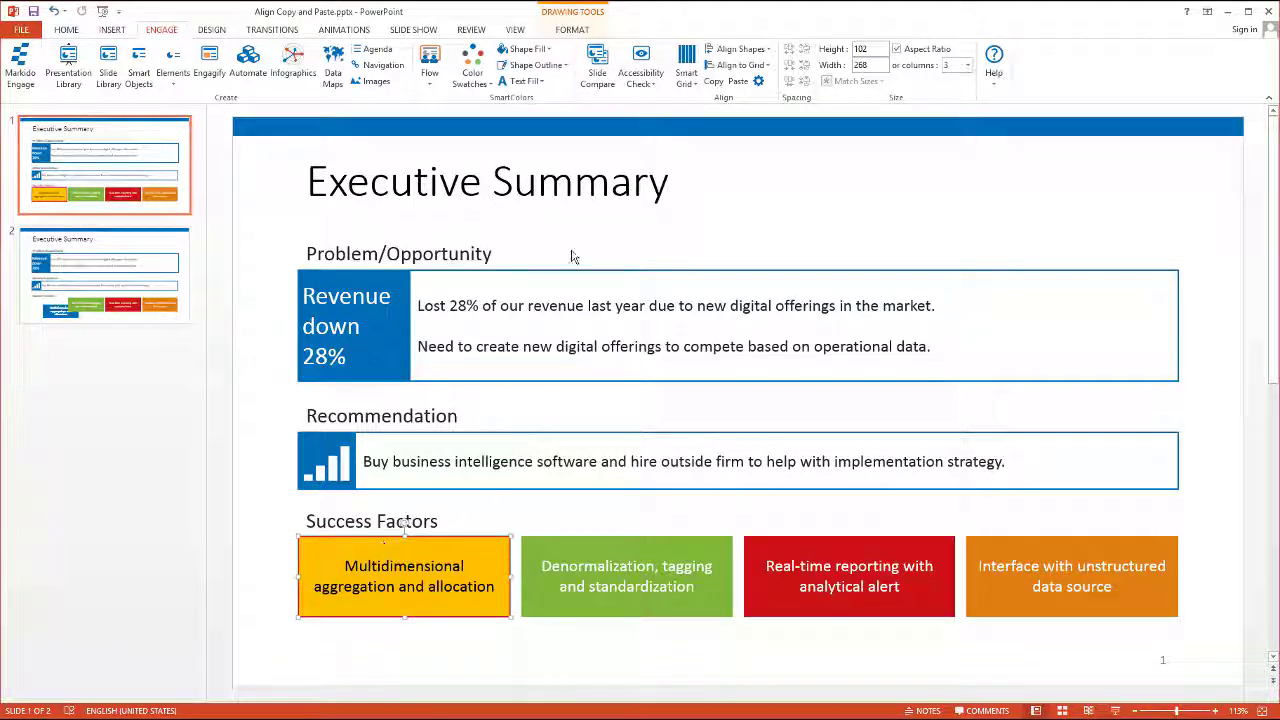
{"action": "left_click", "coordinate": [714, 81]}
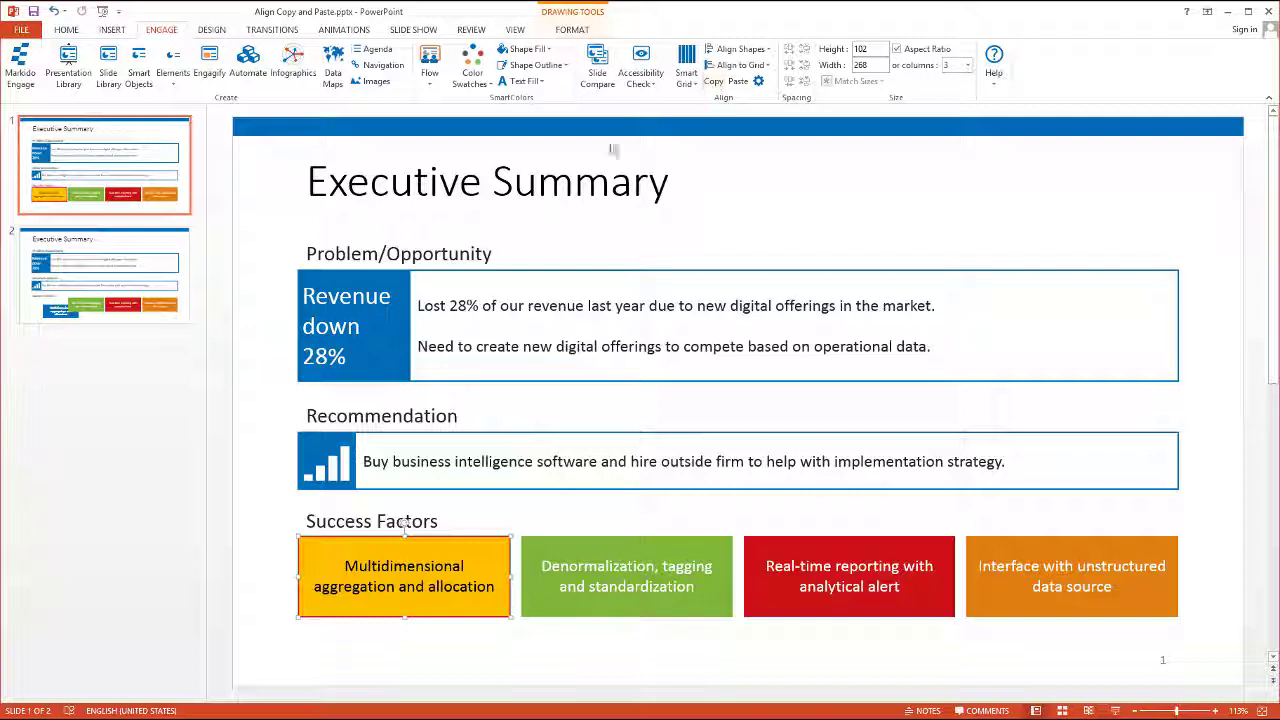
{"action": "left_click", "coordinate": [128, 293]}
{"action": "left_click", "coordinate": [390, 578]}
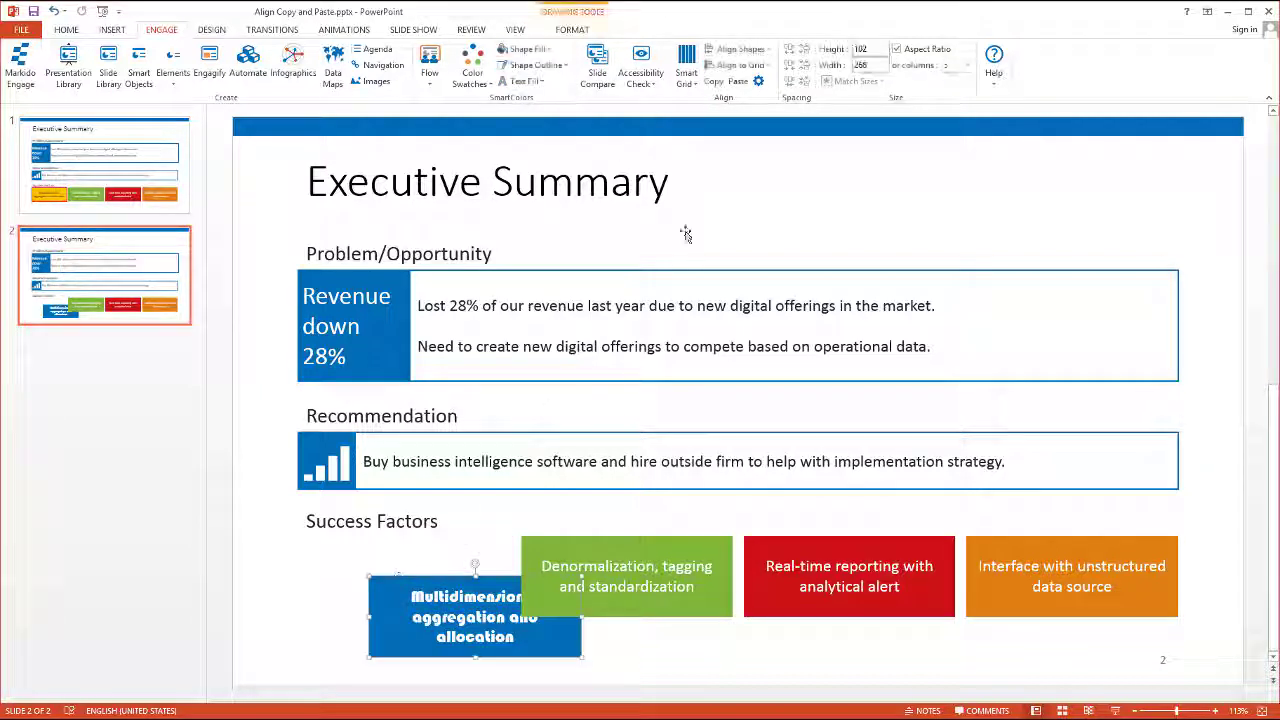
{"action": "left_click", "coordinate": [738, 84]}
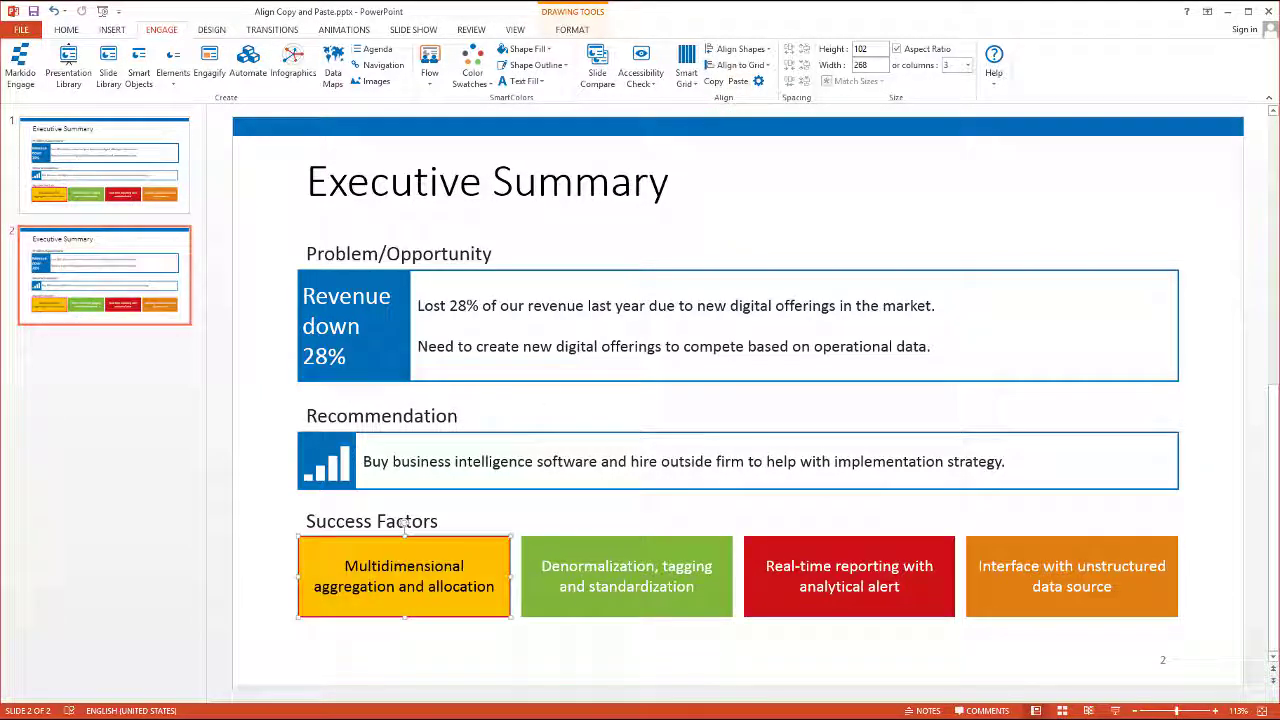